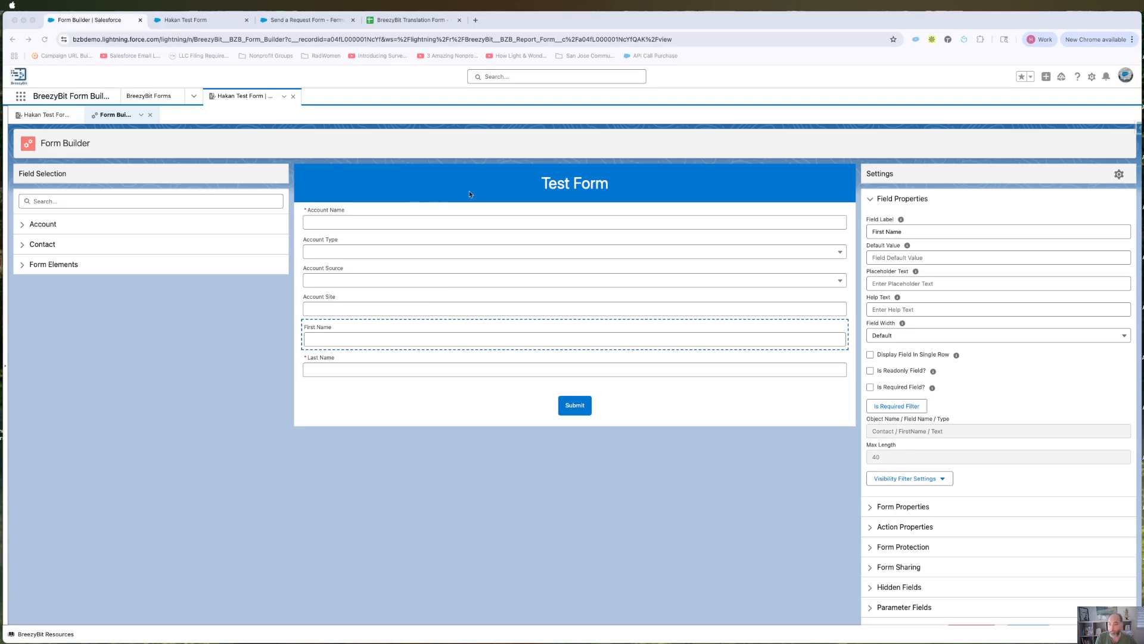
Step: Review the field properties of the form's account and contact fields, checking which settings each one offers
{"action": "left_click", "coordinate": [651, 189]}
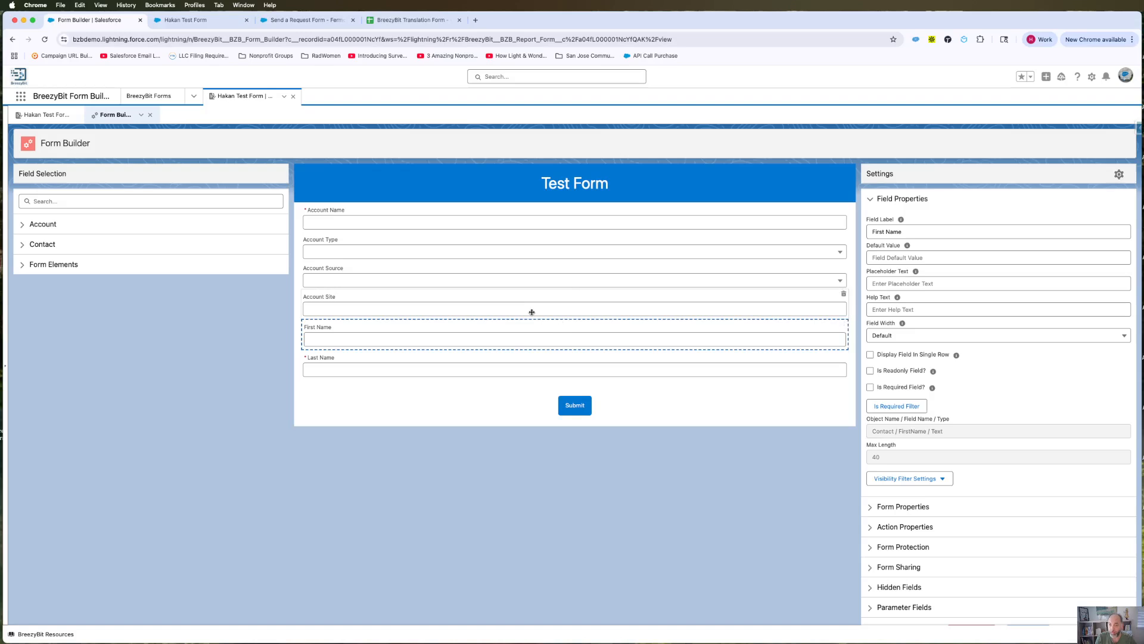
{"action": "left_click", "coordinate": [413, 218]}
{"action": "left_click", "coordinate": [397, 245]}
{"action": "left_click", "coordinate": [398, 278]}
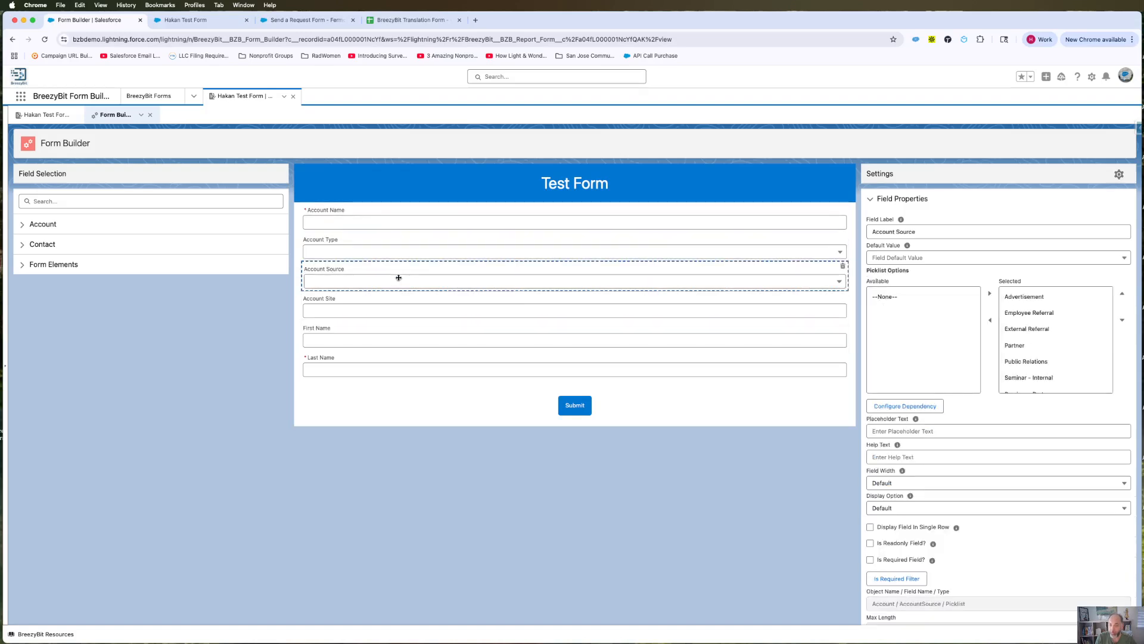
{"action": "left_click", "coordinate": [401, 305]}
{"action": "left_click", "coordinate": [407, 333]}
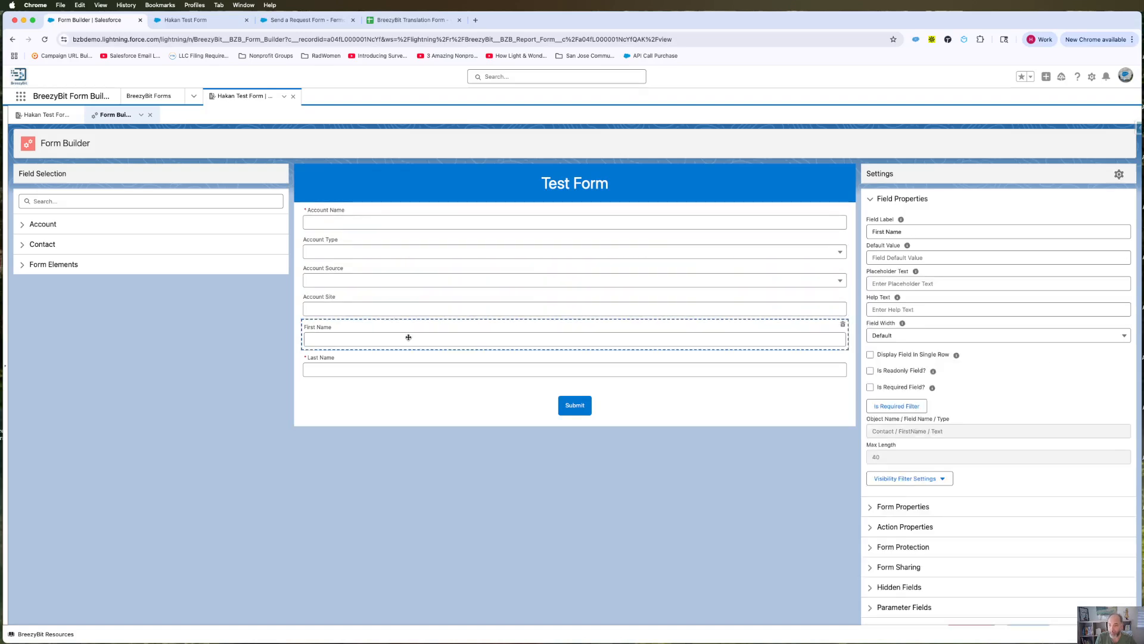
{"action": "left_click", "coordinate": [441, 373]}
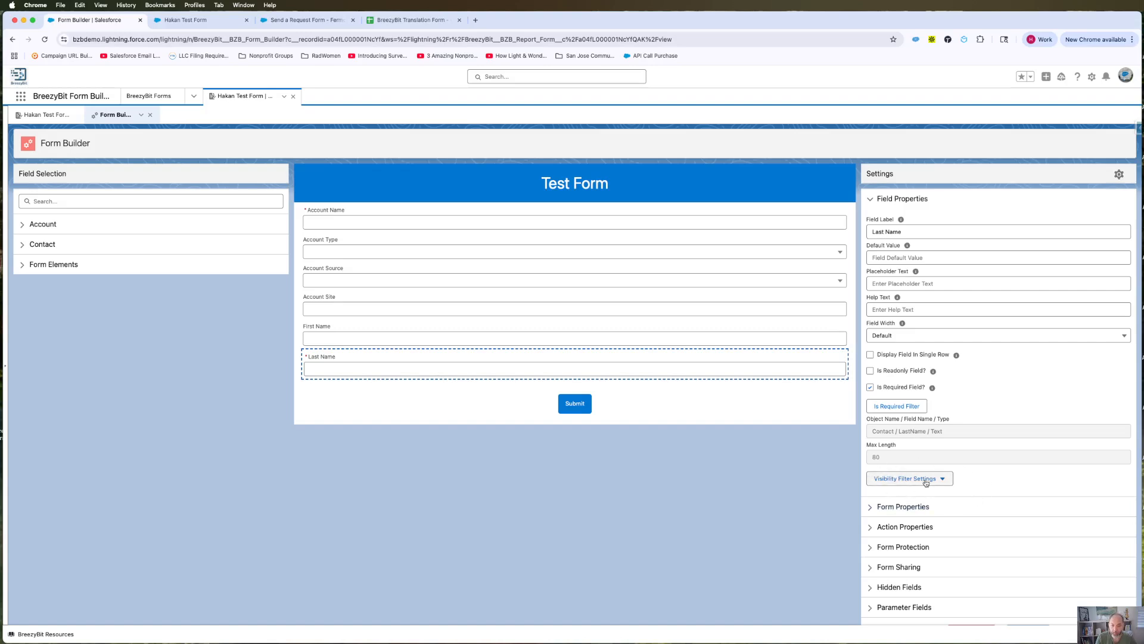
{"action": "left_click", "coordinate": [484, 337]}
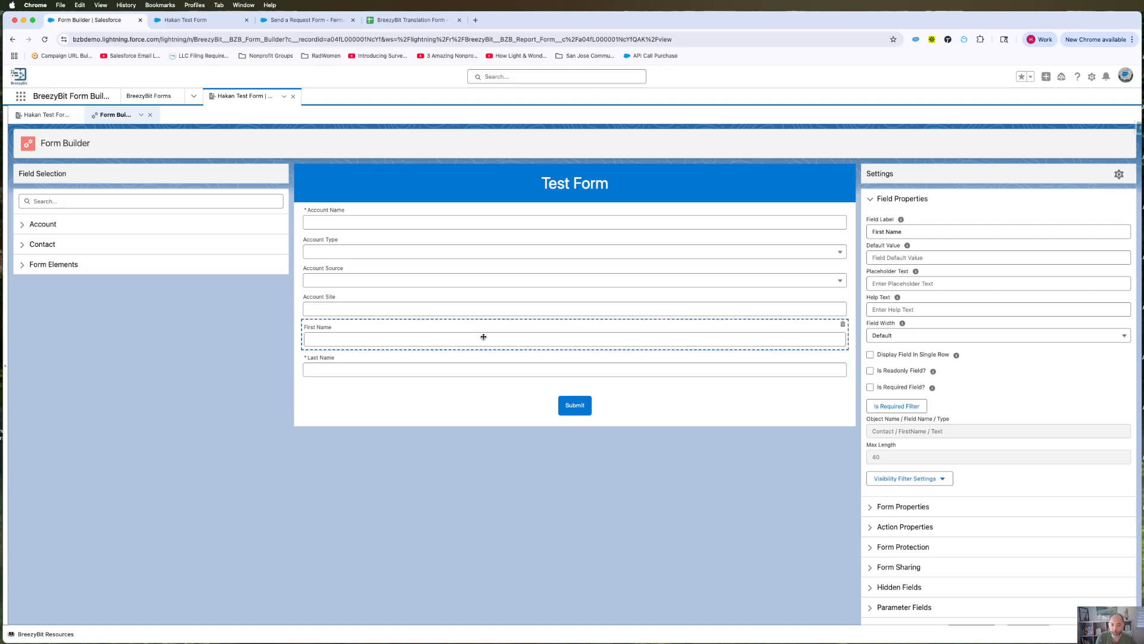
Step: Add a basic visibility filter to the Account Site field with the condition Account, Account Name, equals, and a person's first name
{"action": "left_click", "coordinate": [472, 306]}
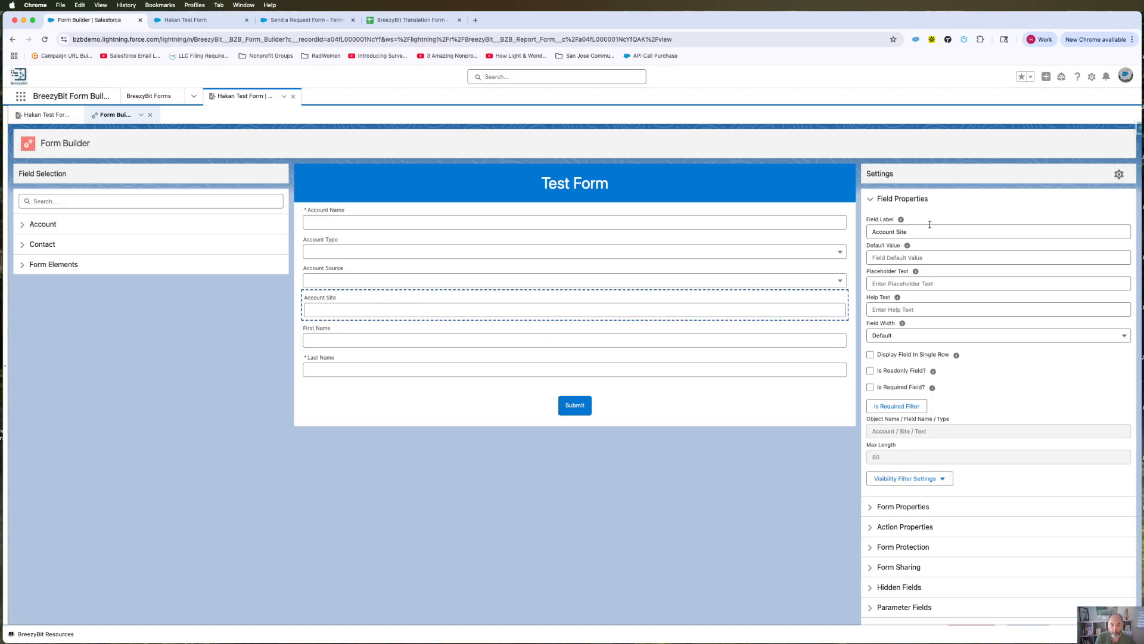
{"action": "left_click", "coordinate": [911, 482]}
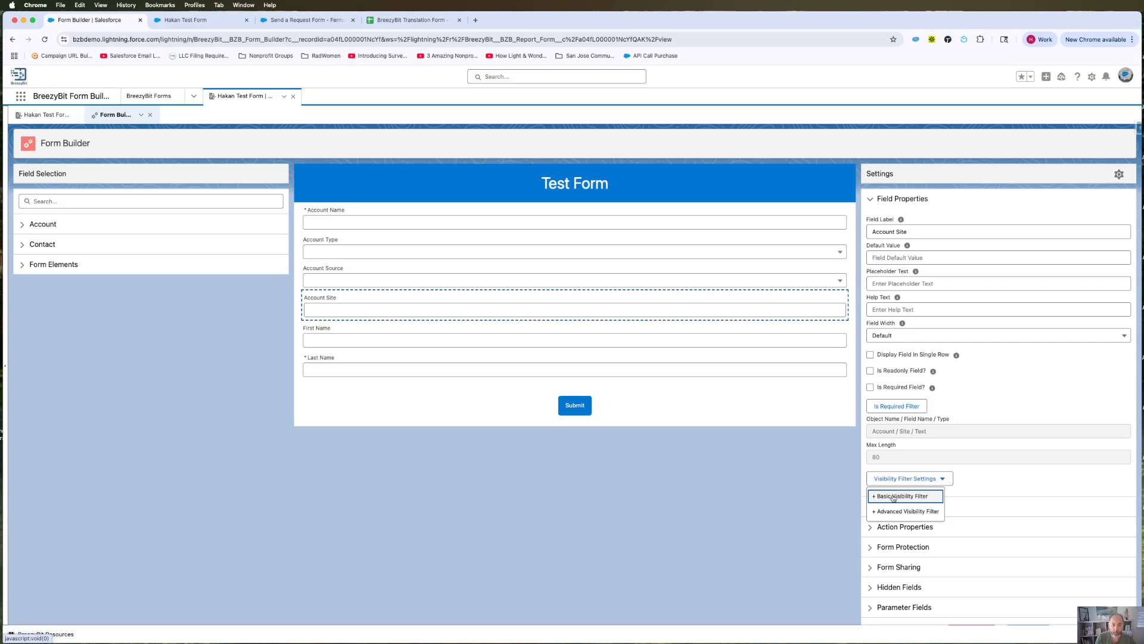
{"action": "left_click", "coordinate": [899, 497]}
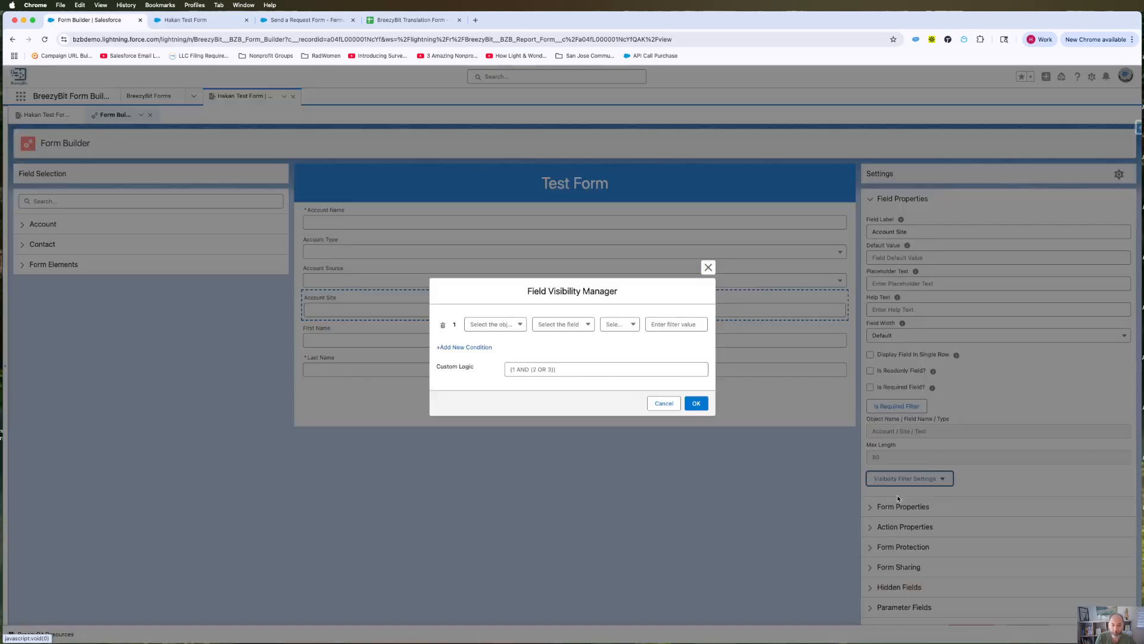
{"action": "left_click", "coordinate": [504, 330]}
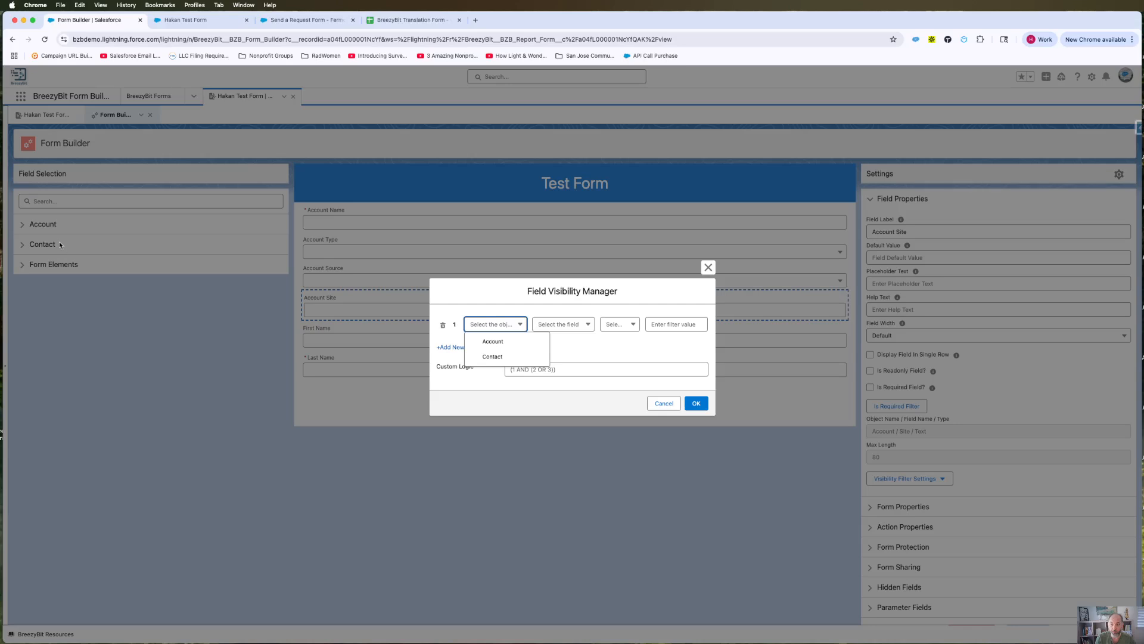
{"action": "left_click", "coordinate": [494, 343]}
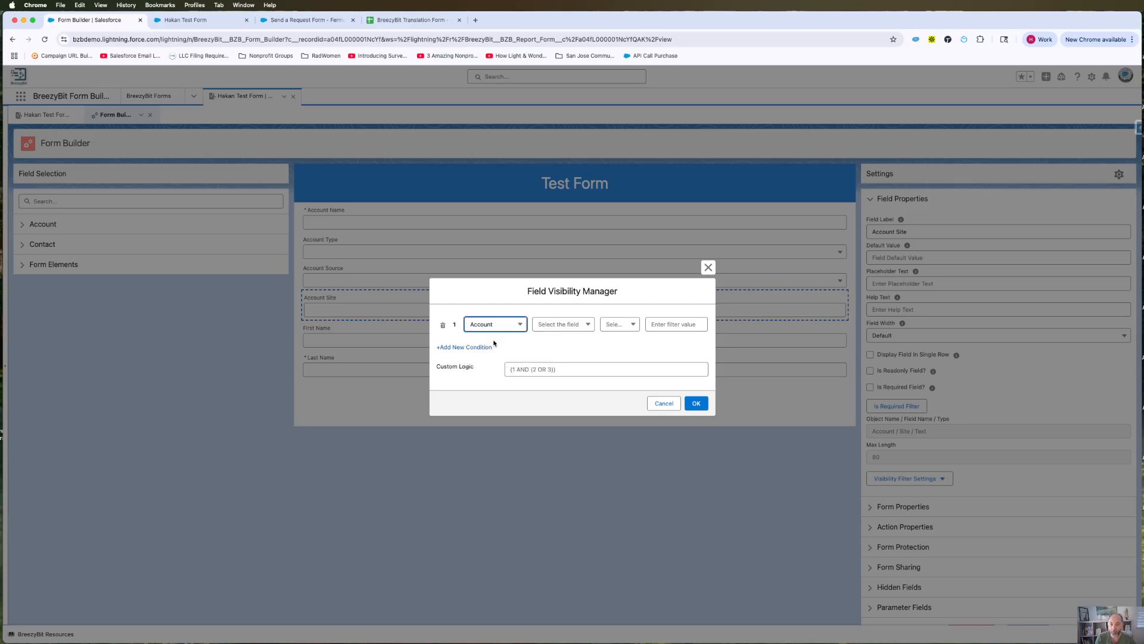
{"action": "left_click", "coordinate": [571, 325]}
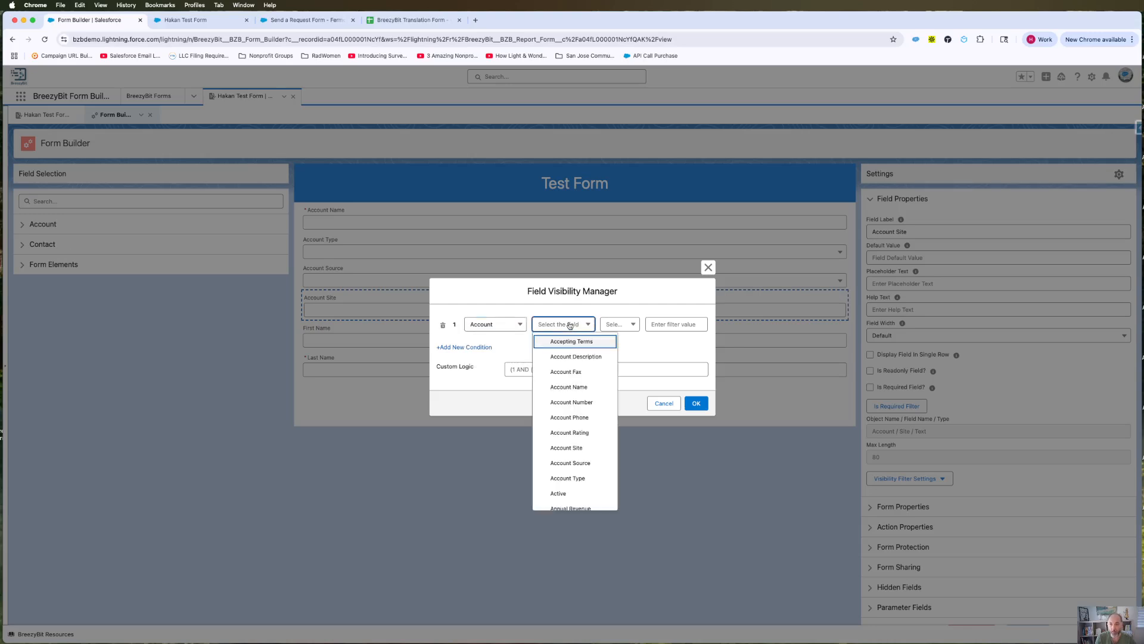
{"action": "left_click", "coordinate": [573, 388]}
{"action": "left_click", "coordinate": [619, 327]}
{"action": "left_click", "coordinate": [622, 340]}
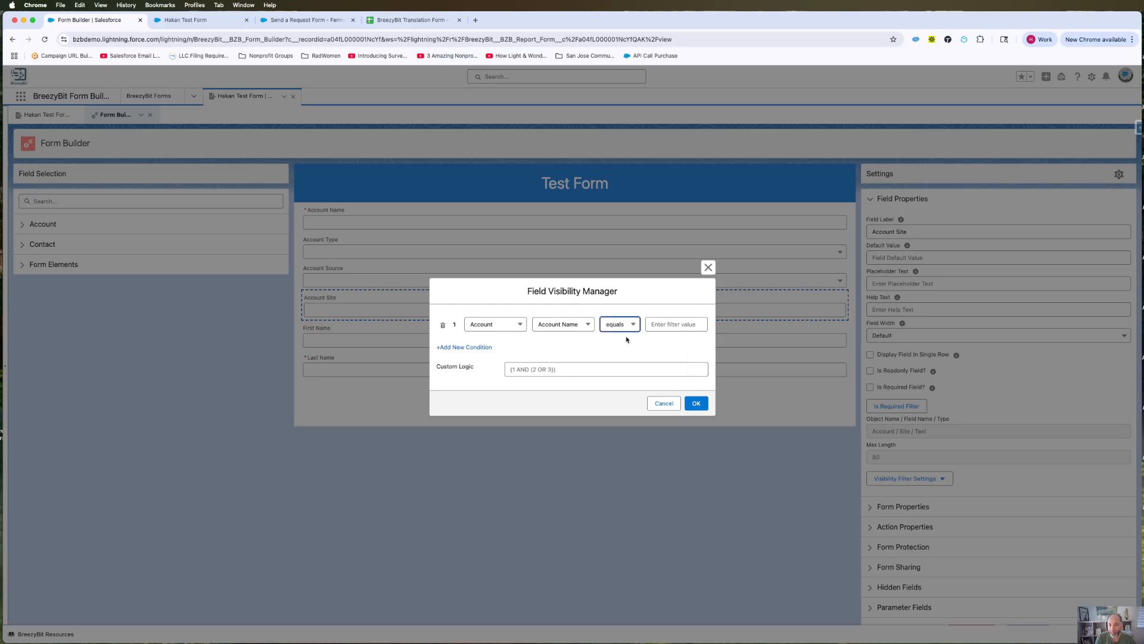
{"action": "left_click", "coordinate": [671, 324]}
{"action": "left_click", "coordinate": [681, 345]}
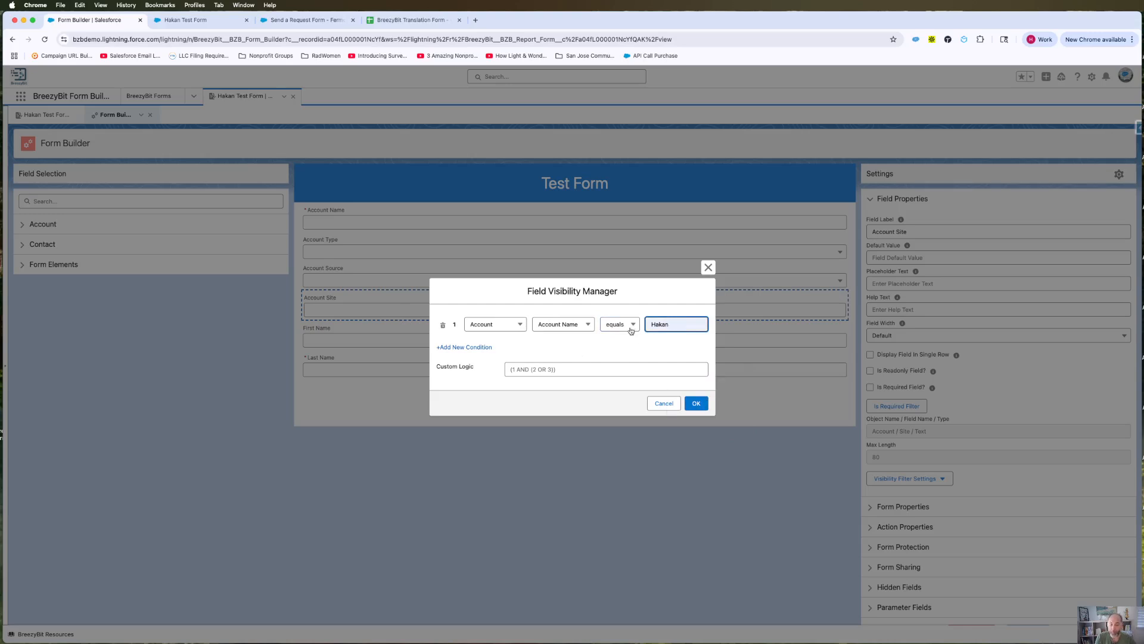
Step: Add four blank extra conditions to the visibility filter and delete them again
{"action": "left_click", "coordinate": [479, 347]}
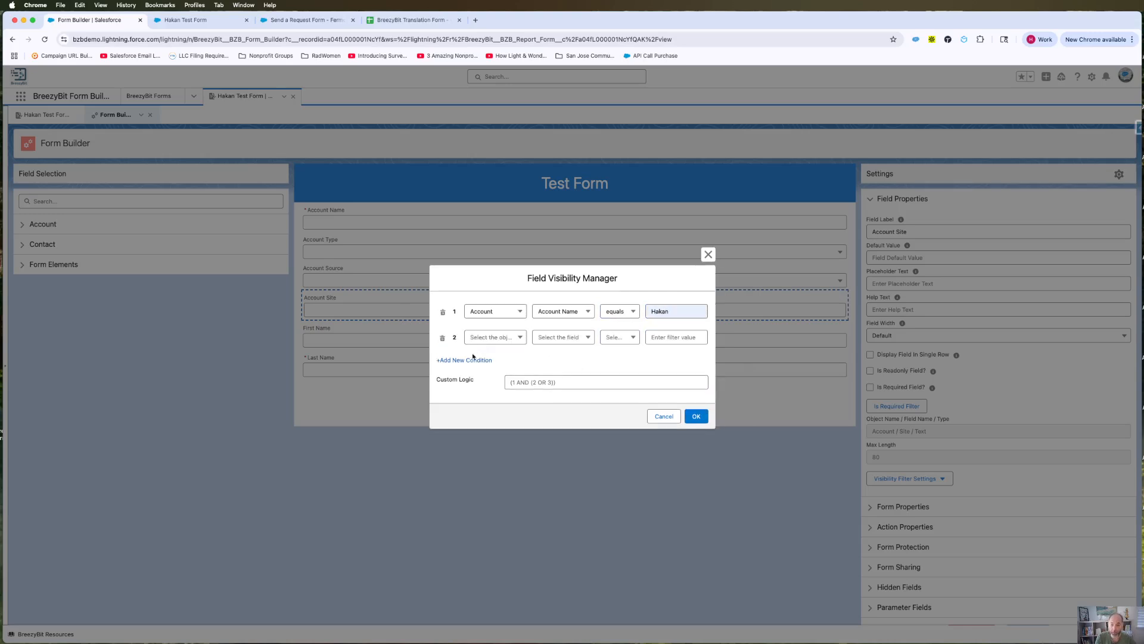
{"action": "left_click", "coordinate": [479, 360]}
{"action": "left_click", "coordinate": [479, 373]}
{"action": "left_click", "coordinate": [479, 386]}
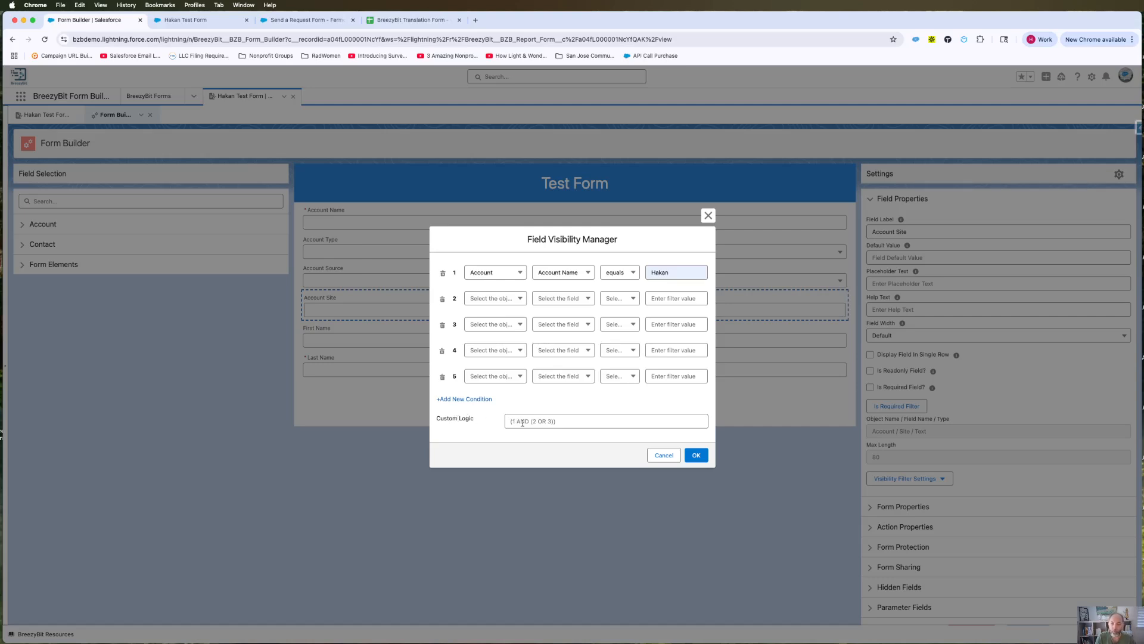
{"action": "left_click", "coordinate": [443, 299]}
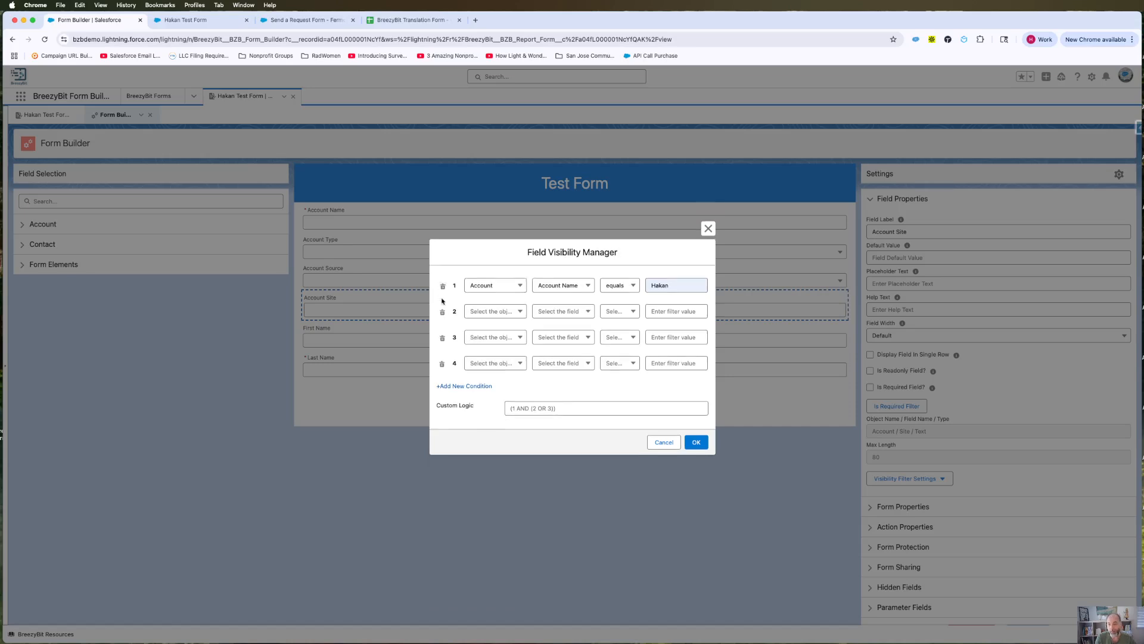
{"action": "left_click", "coordinate": [443, 312]}
{"action": "left_click", "coordinate": [443, 324]}
{"action": "left_click", "coordinate": [444, 337]}
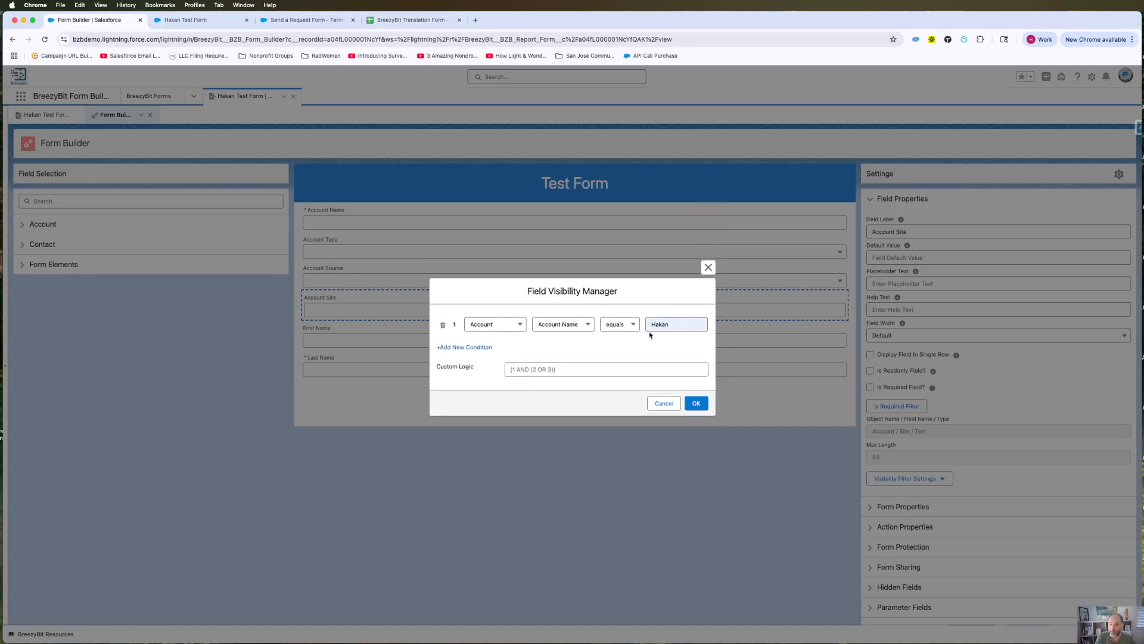
Step: Accept the Account Site visibility filter and save the form
{"action": "left_click", "coordinate": [699, 405]}
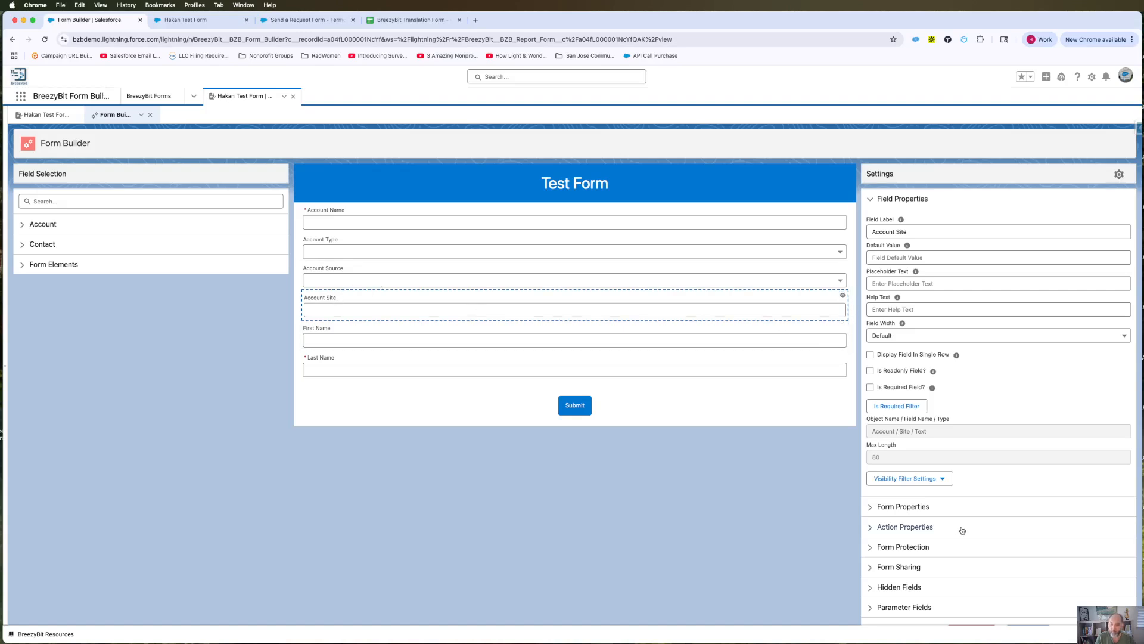
{"action": "scroll", "coordinate": [984, 528], "scroll_direction": "down", "scroll_amount": 4}
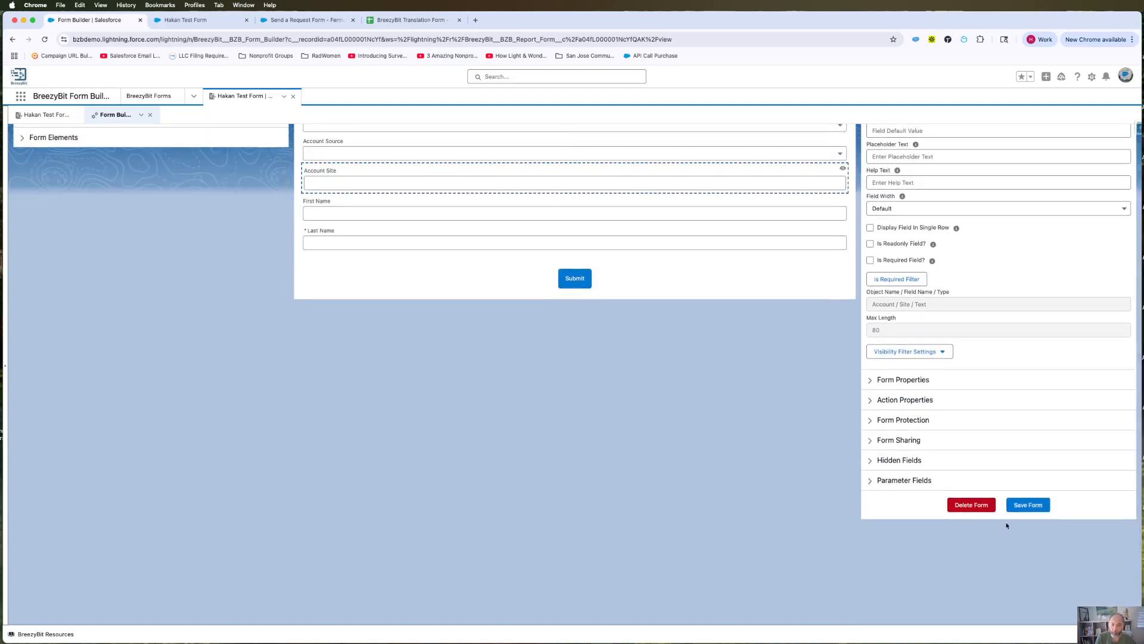
{"action": "left_click", "coordinate": [1028, 504]}
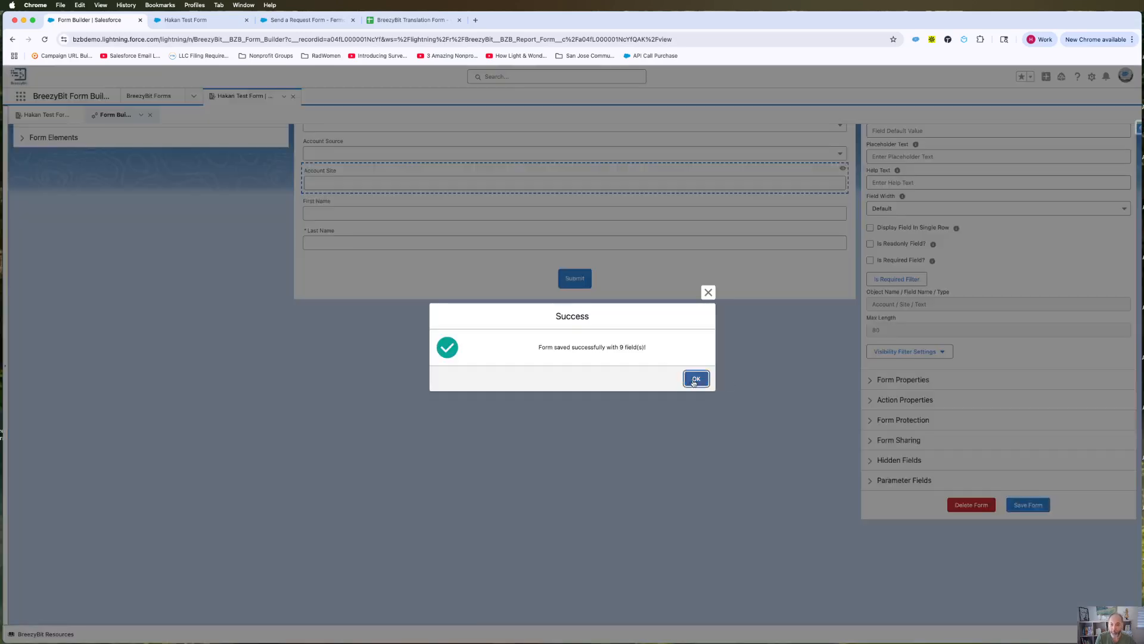
{"action": "left_click", "coordinate": [695, 379]}
Step: Switch to the published Test Form and clear its Account Name field to test the Account Site filter
{"action": "left_click", "coordinate": [191, 20]}
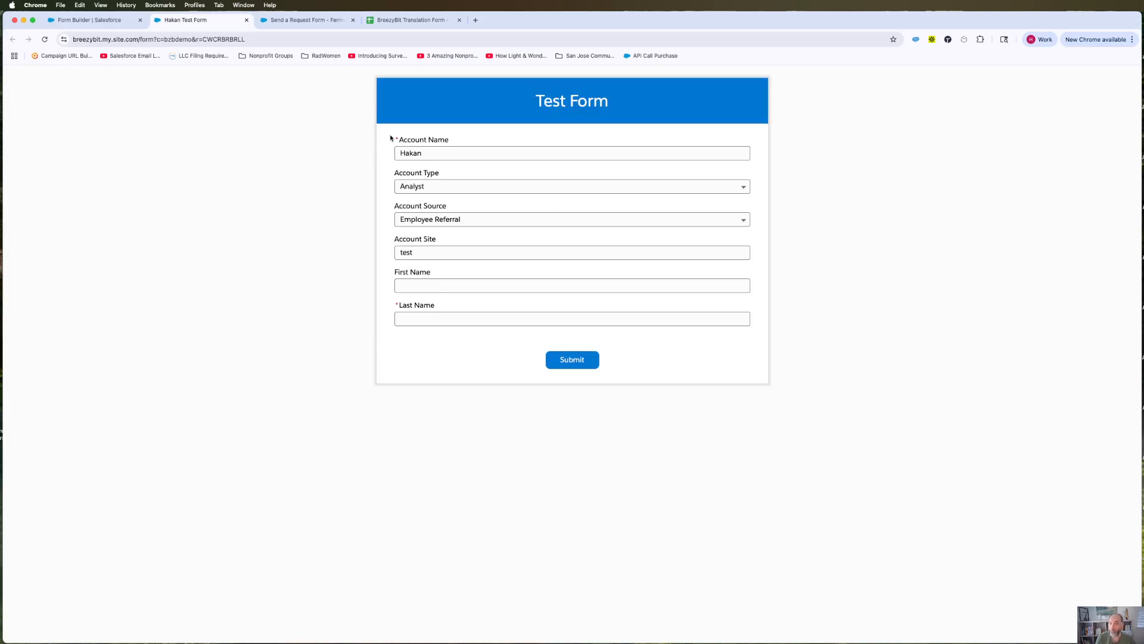
{"action": "left_click_drag", "start_coordinate": [429, 154], "coordinate": [343, 155]}
{"action": "key", "text": "BackSpace"}
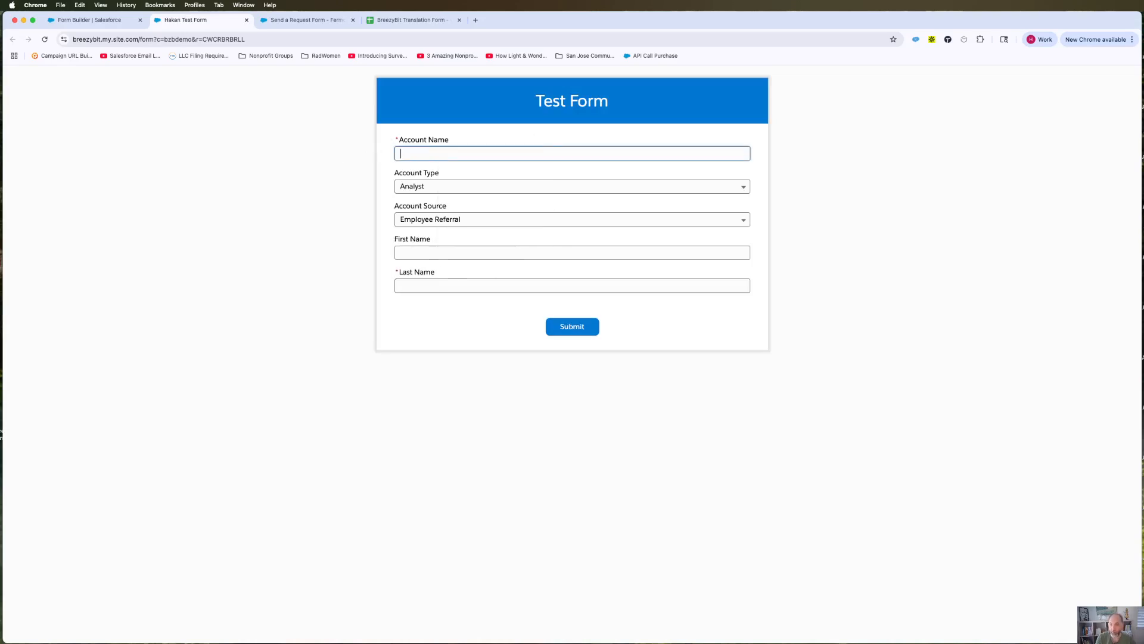
{"action": "left_click", "coordinate": [429, 189]}
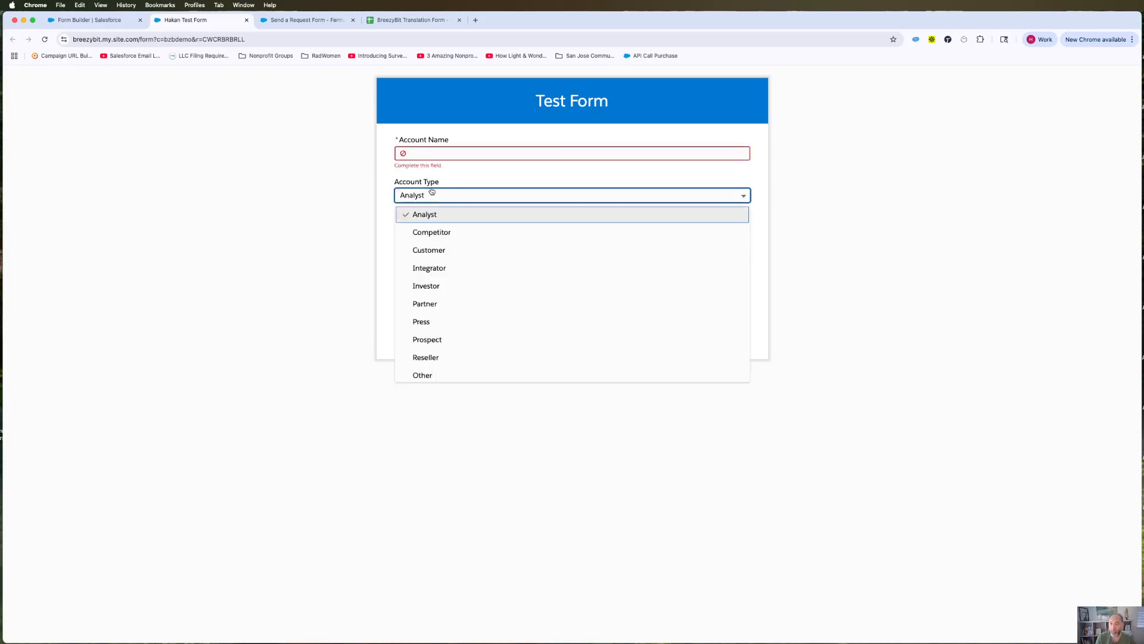
{"action": "left_click", "coordinate": [376, 177]}
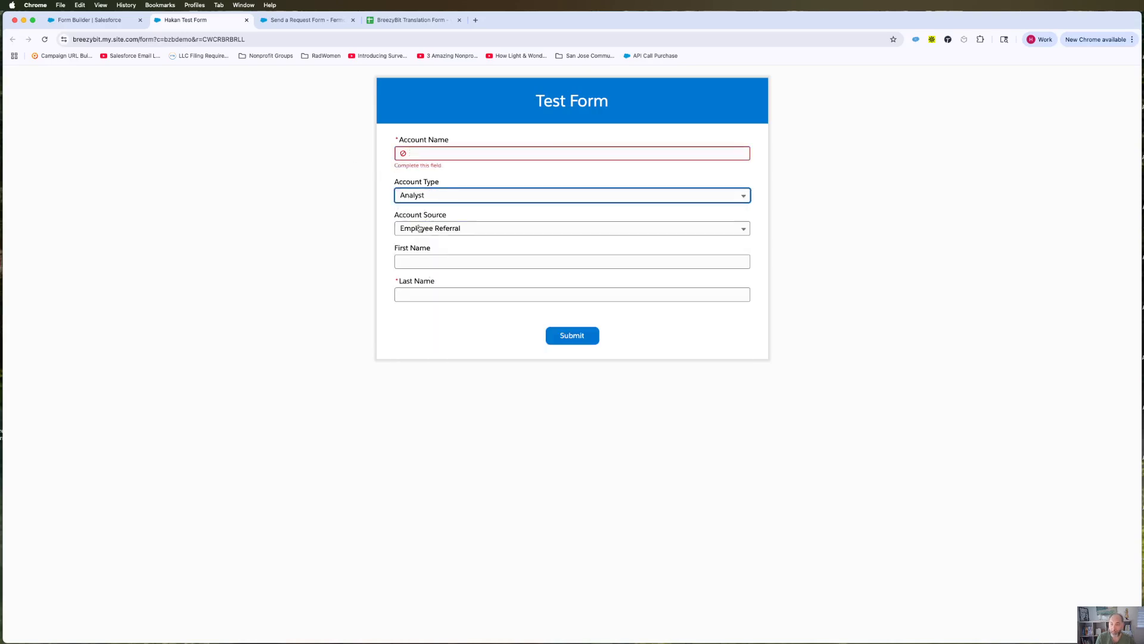
Step: Try the non-matching value "test" as the Account Name and erase it
{"action": "left_click", "coordinate": [416, 153]}
{"action": "type", "text": "test"}
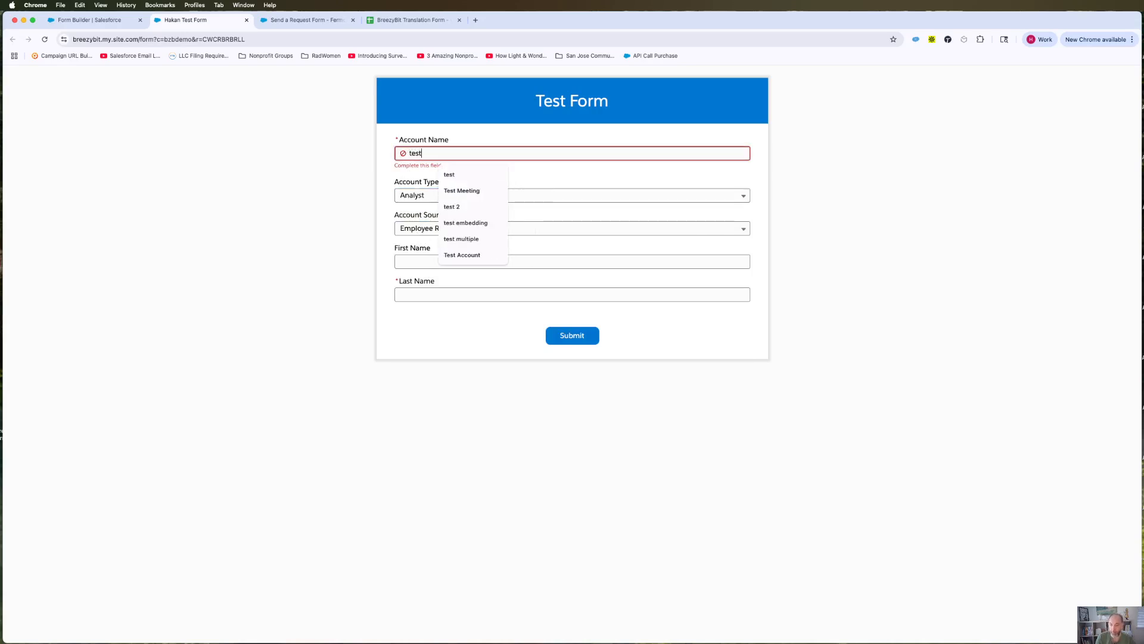
{"action": "key", "text": "BackSpace"}
{"action": "key", "text": "BackSpace"}
{"action": "key", "text": "BackSpace"}
{"action": "key", "text": "BackSpace"}
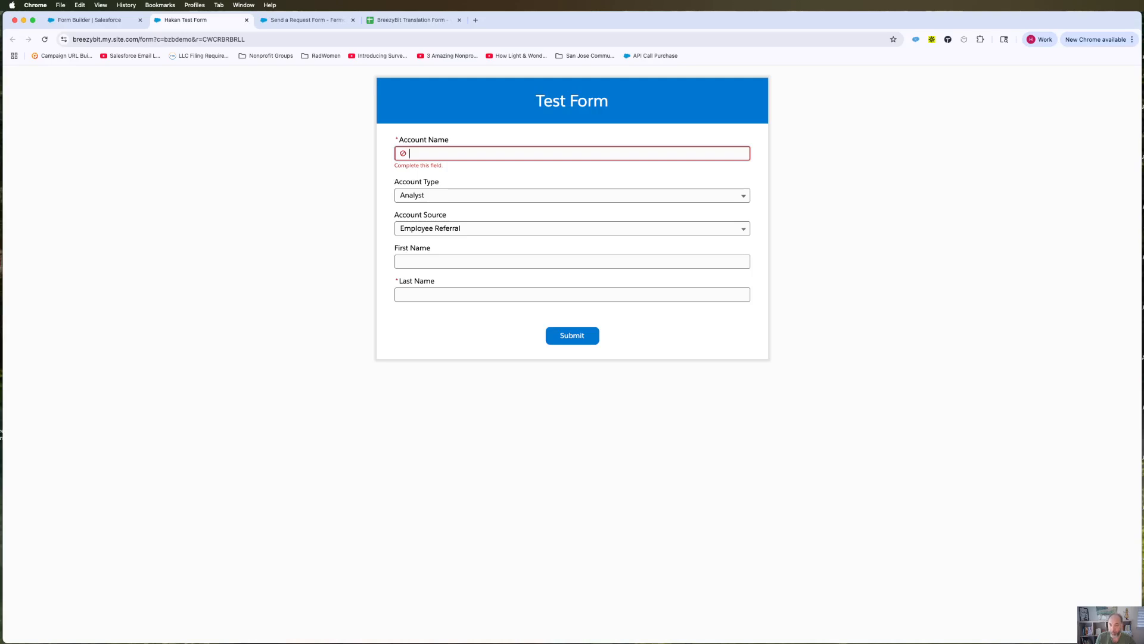
Step: Enter the first name used in the visibility filter as the Account Name and leave the field
{"action": "type", "text": "Ha"}
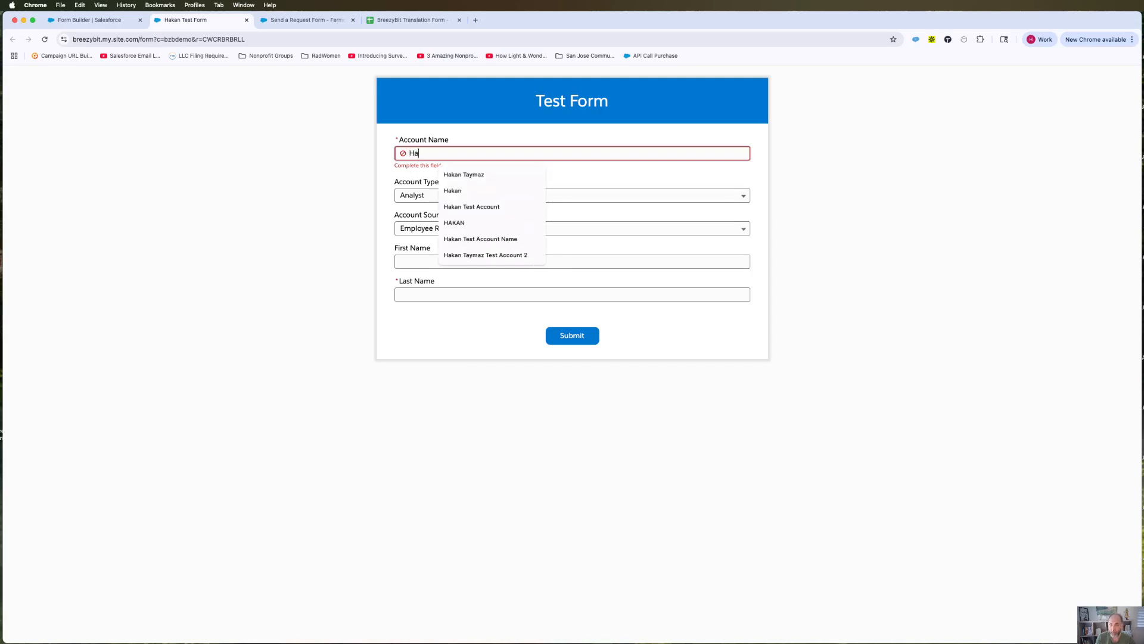
{"action": "type", "text": "kan"}
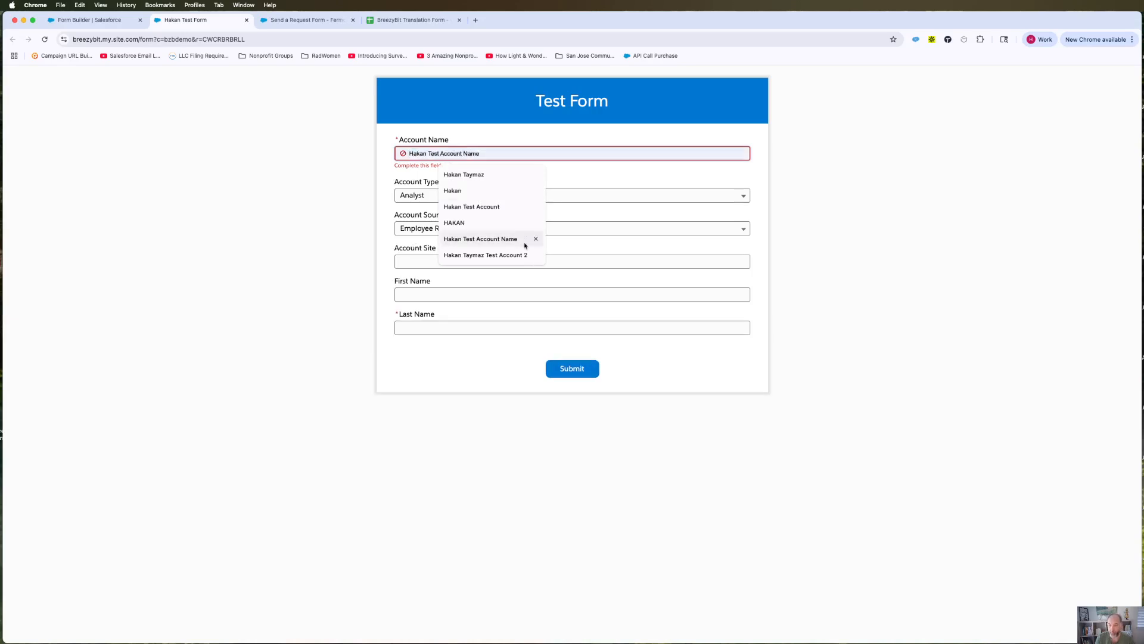
{"action": "left_click", "coordinate": [858, 303]}
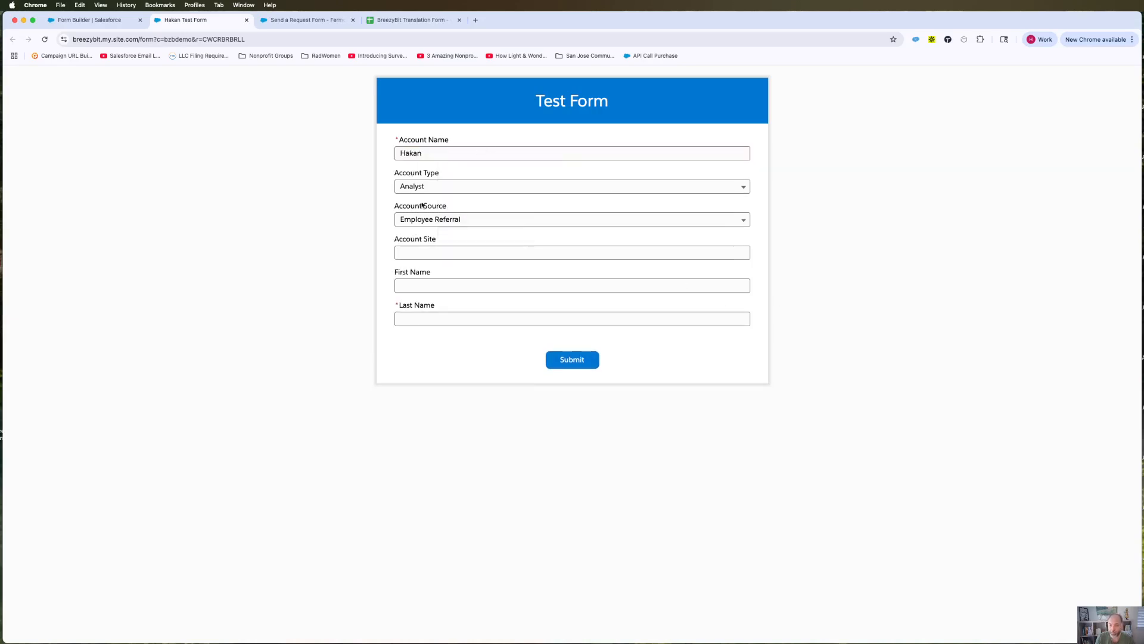
Step: Return to the Form Builder, add a Group Box at the end of the form, and move Last Name and First Name into it
{"action": "left_click", "coordinate": [92, 20]}
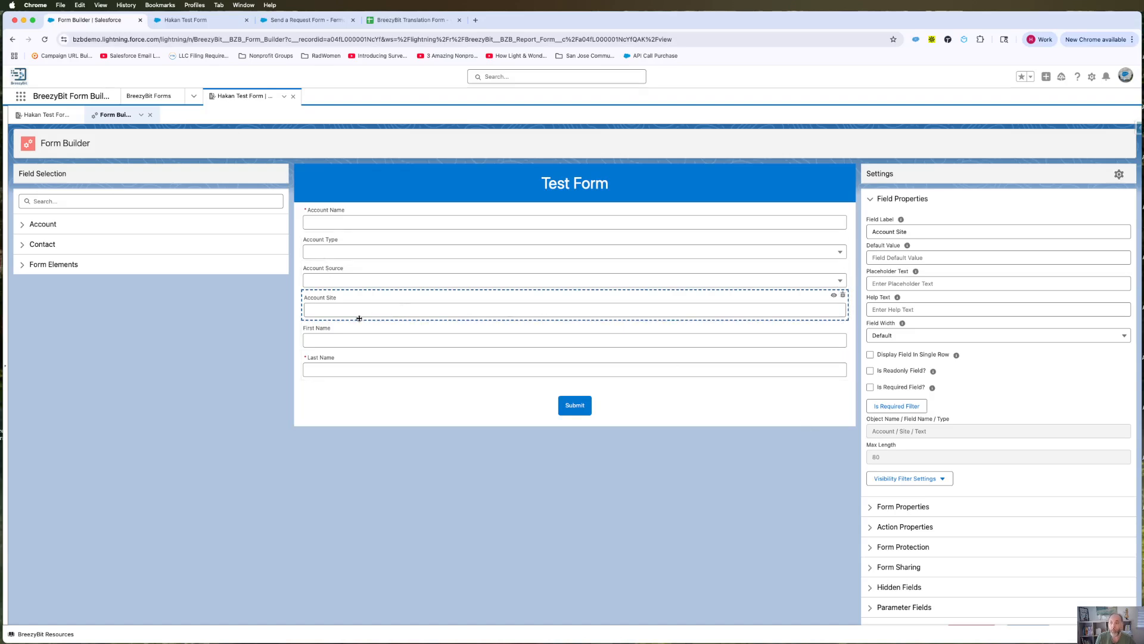
{"action": "left_click", "coordinate": [29, 264]}
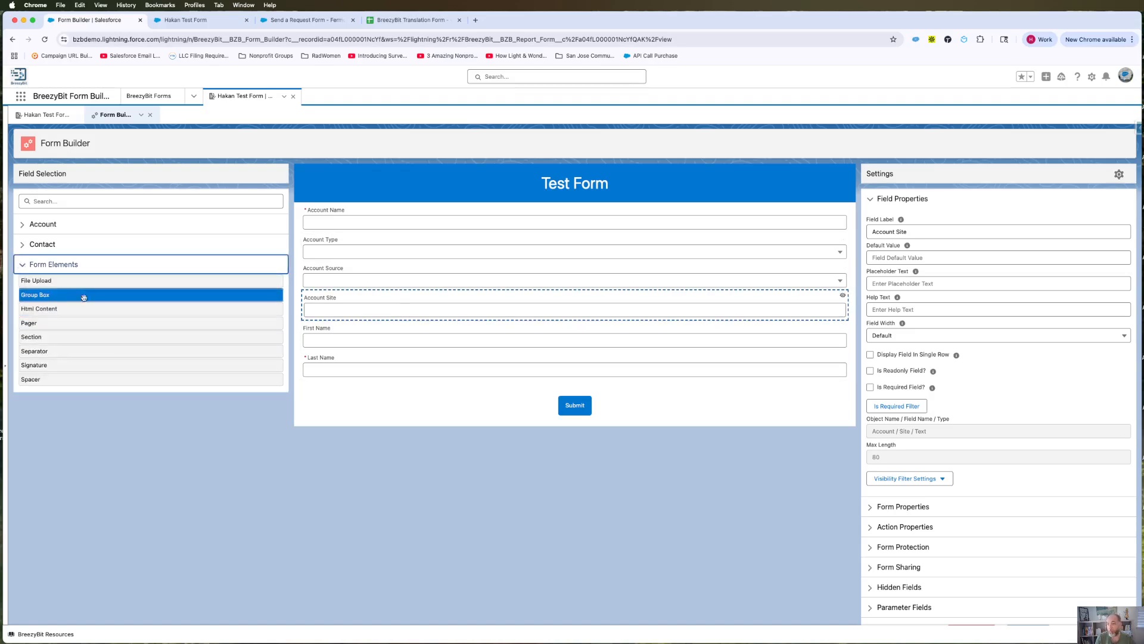
{"action": "left_click_drag", "start_coordinate": [68, 292], "coordinate": [383, 411]}
{"action": "left_click_drag", "start_coordinate": [355, 338], "coordinate": [356, 389]}
Step: Set the group box header to "Personal Information" and move First Name above Last Name inside it
{"action": "left_click", "coordinate": [341, 329]}
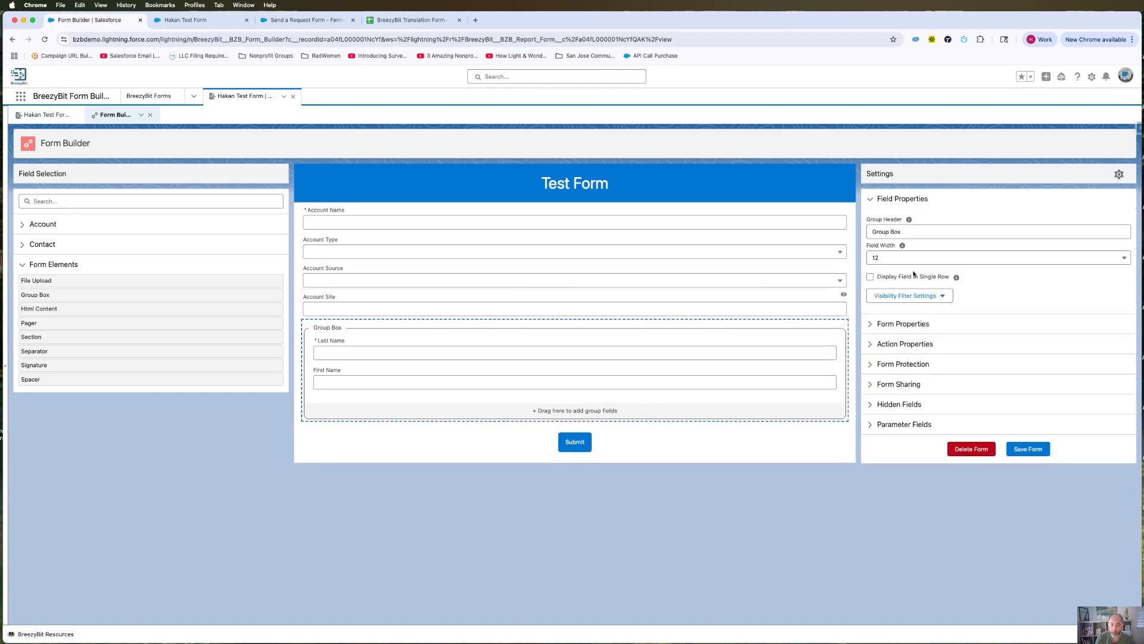
{"action": "triple_click", "coordinate": [922, 230]}
{"action": "type", "text": "Pers"}
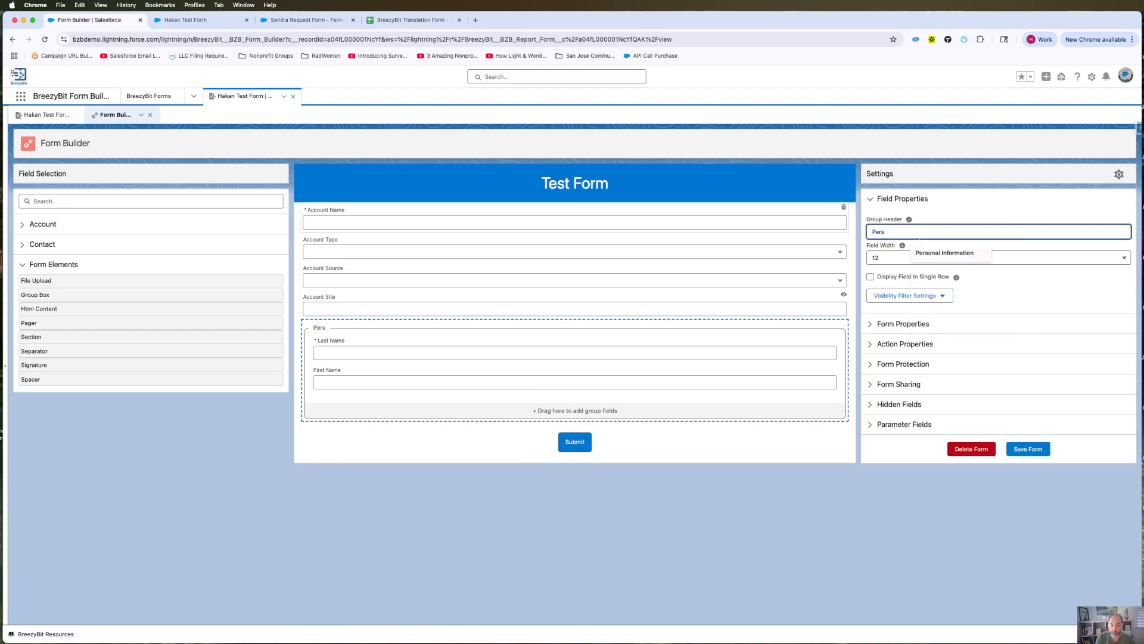
{"action": "left_click", "coordinate": [944, 253]}
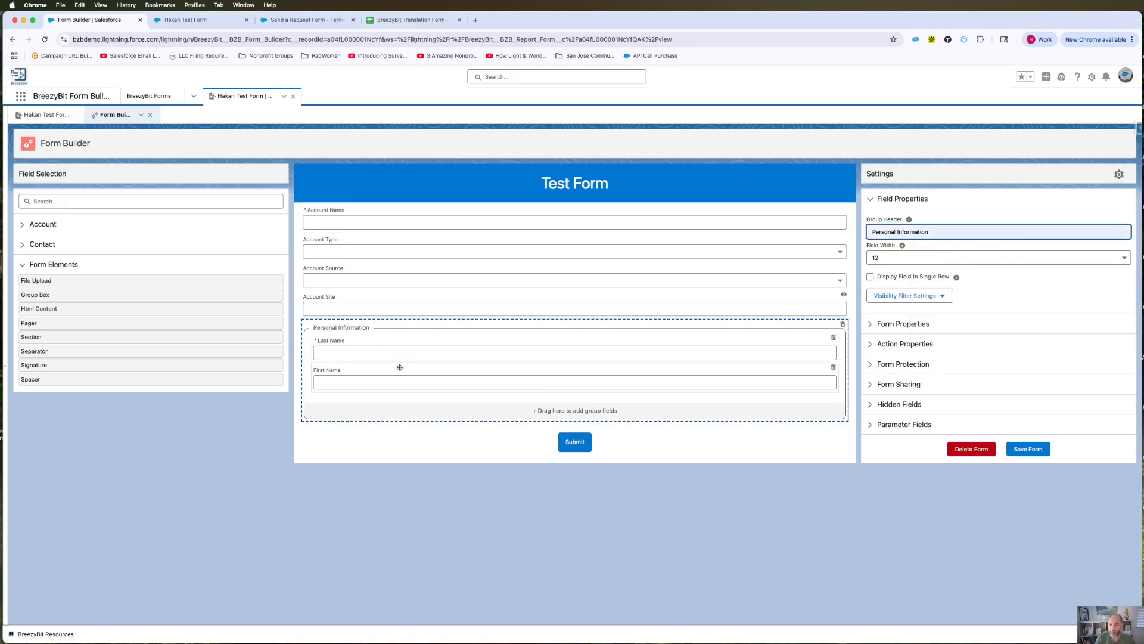
{"action": "left_click_drag", "start_coordinate": [387, 379], "coordinate": [438, 366]}
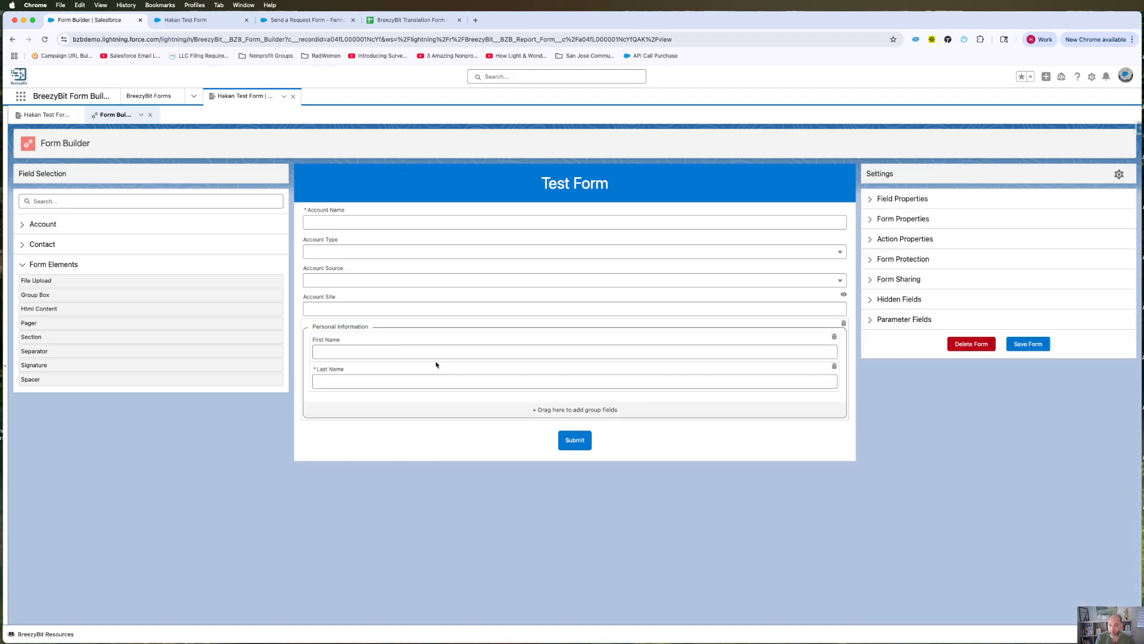
Step: Save the form with its new Personal Information group box and dismiss the confirmation
{"action": "left_click", "coordinate": [1028, 344]}
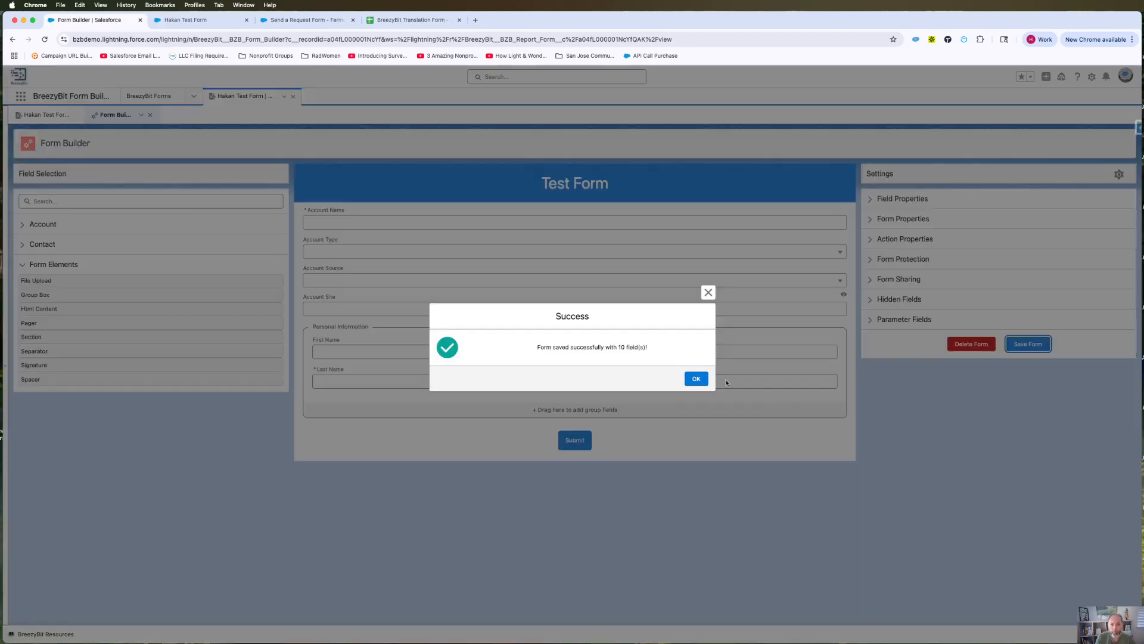
{"action": "left_click", "coordinate": [694, 378]}
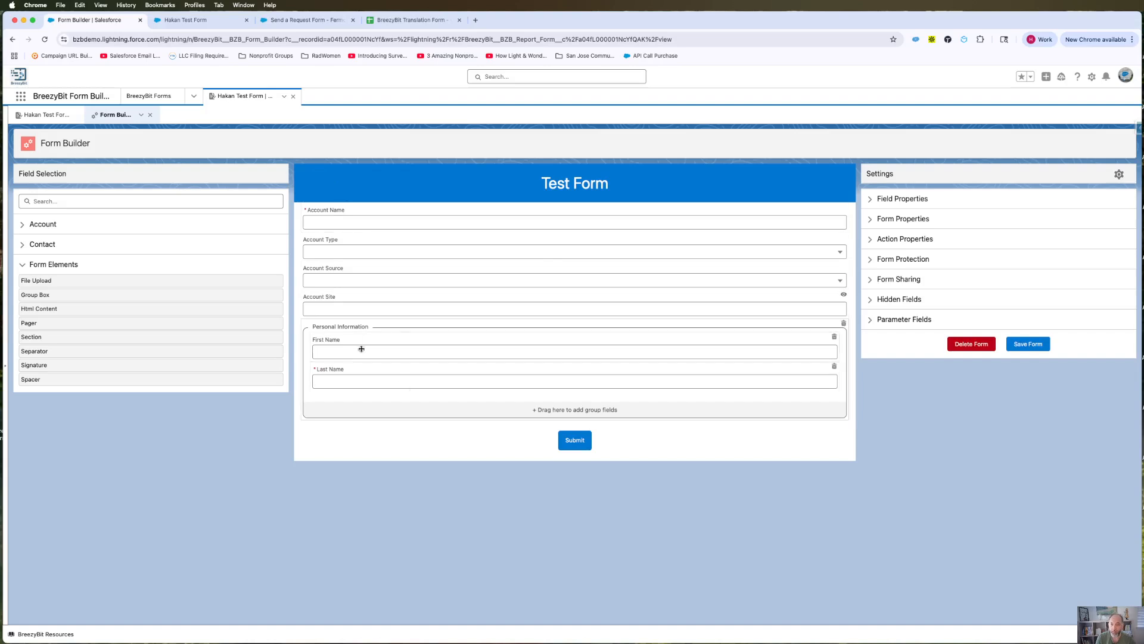
Step: Start a basic visibility filter on the Personal Information group box, using the Account object's Account Name field
{"action": "left_click", "coordinate": [400, 350]}
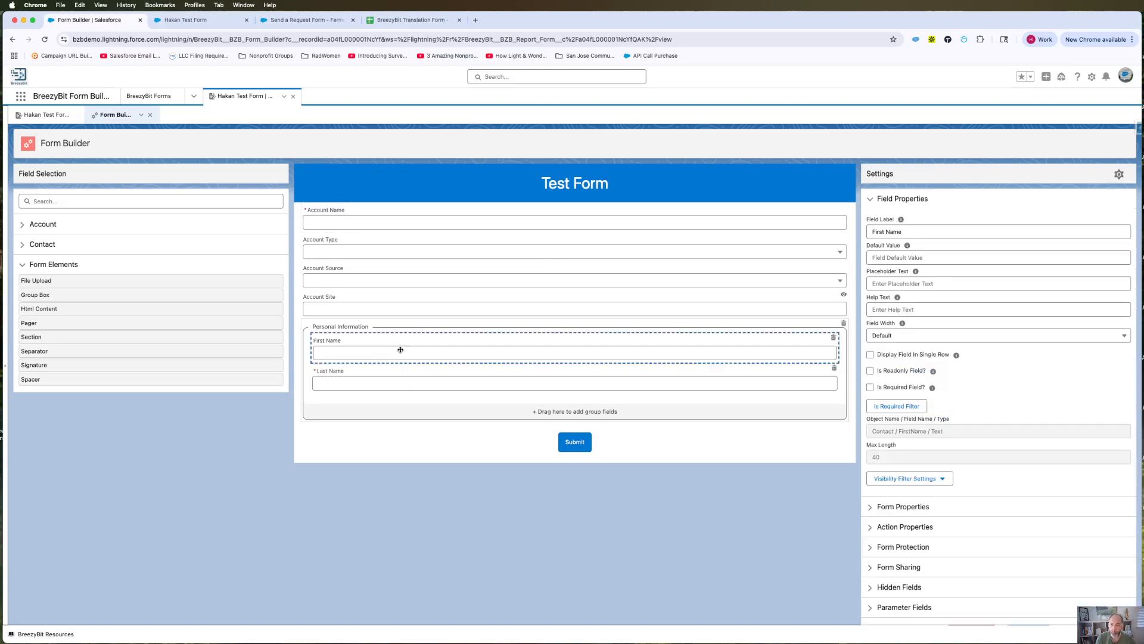
{"action": "left_click", "coordinate": [391, 328]}
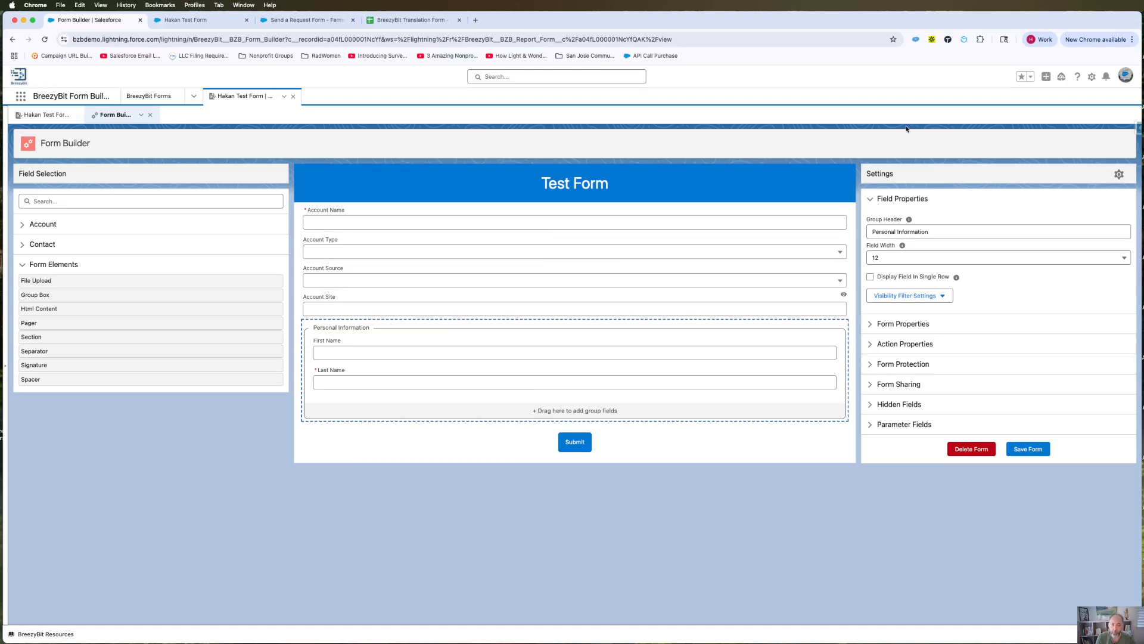
{"action": "left_click", "coordinate": [903, 298]}
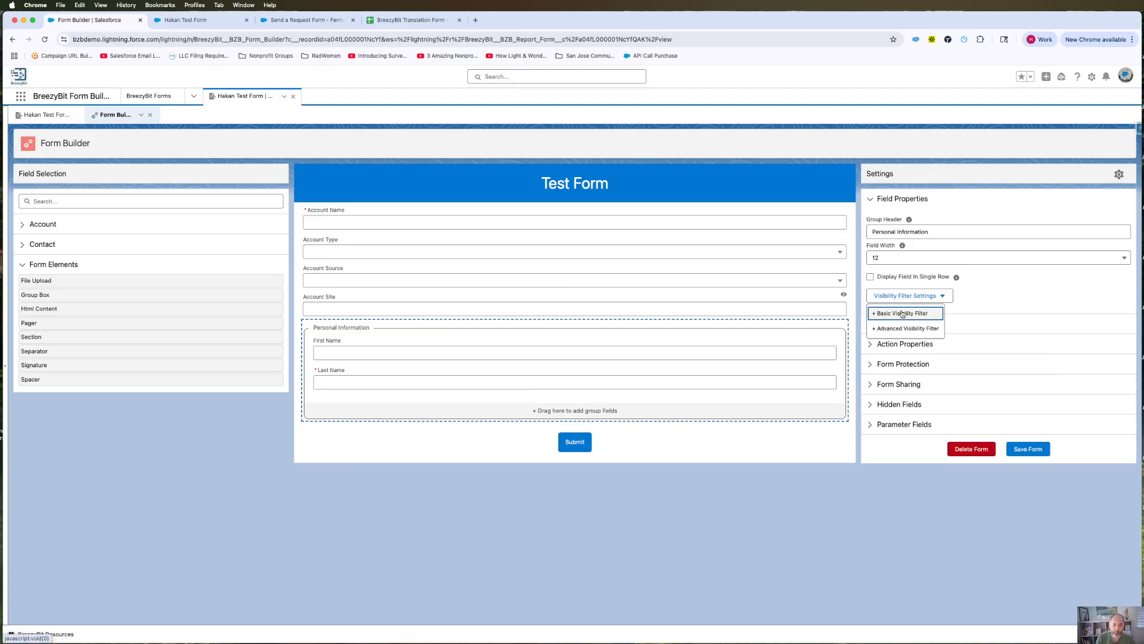
{"action": "left_click", "coordinate": [902, 314]}
{"action": "left_click", "coordinate": [494, 323]}
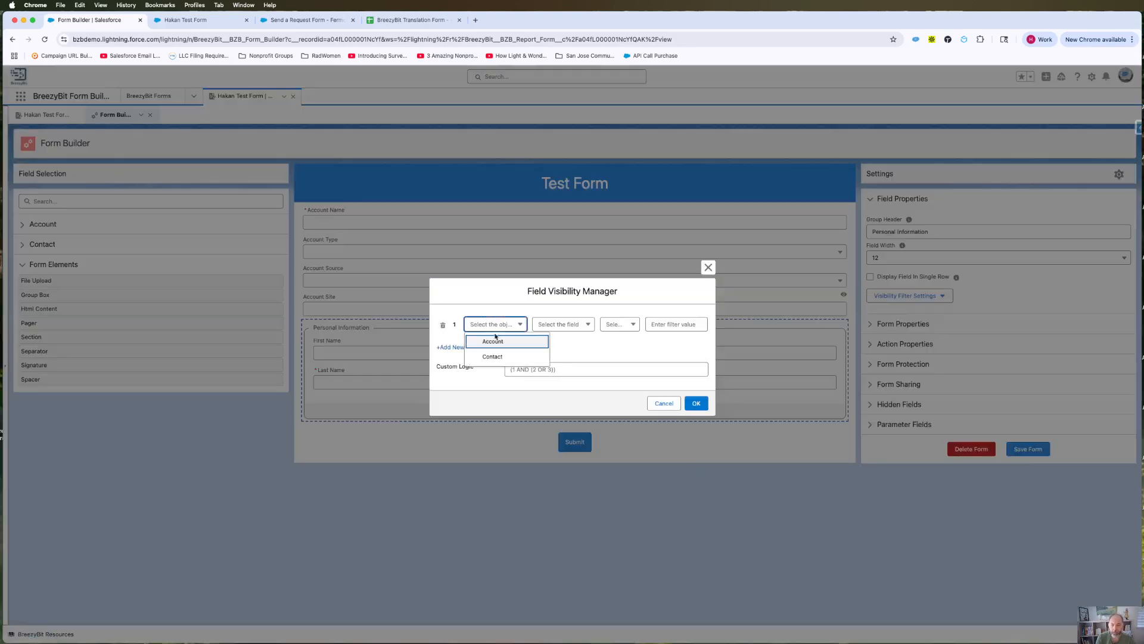
{"action": "left_click", "coordinate": [493, 341]}
{"action": "left_click", "coordinate": [560, 325]}
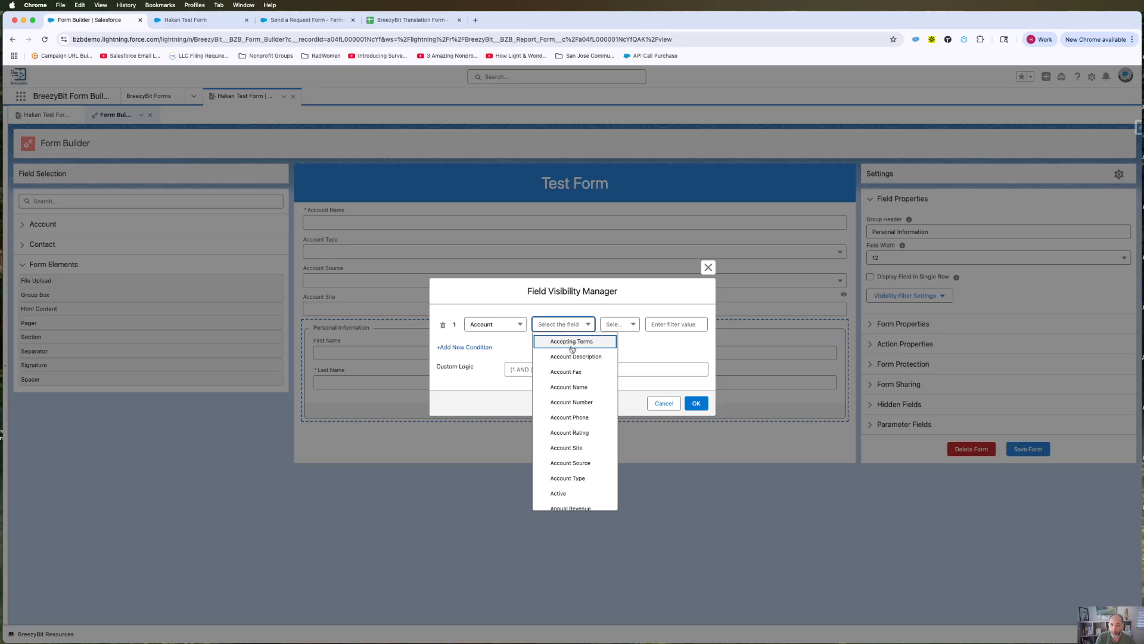
{"action": "left_click", "coordinate": [576, 389]}
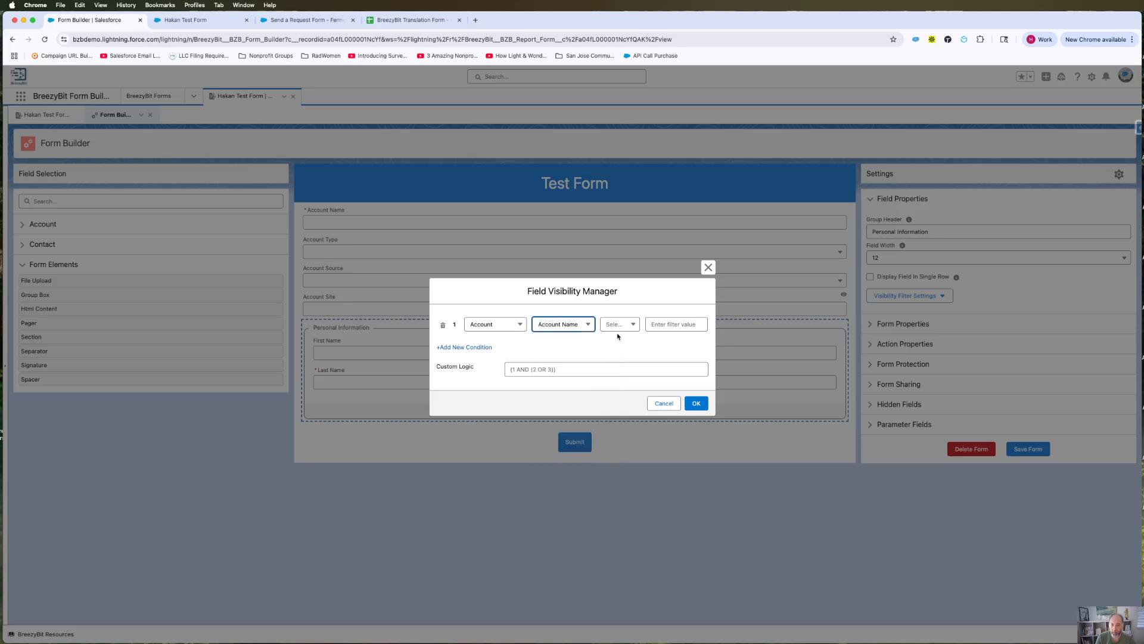
Step: Complete the visibility condition with the operator equals and the value "test", and apply it to the group box
{"action": "left_click", "coordinate": [619, 325]}
{"action": "left_click", "coordinate": [624, 340]}
{"action": "left_click", "coordinate": [668, 326]}
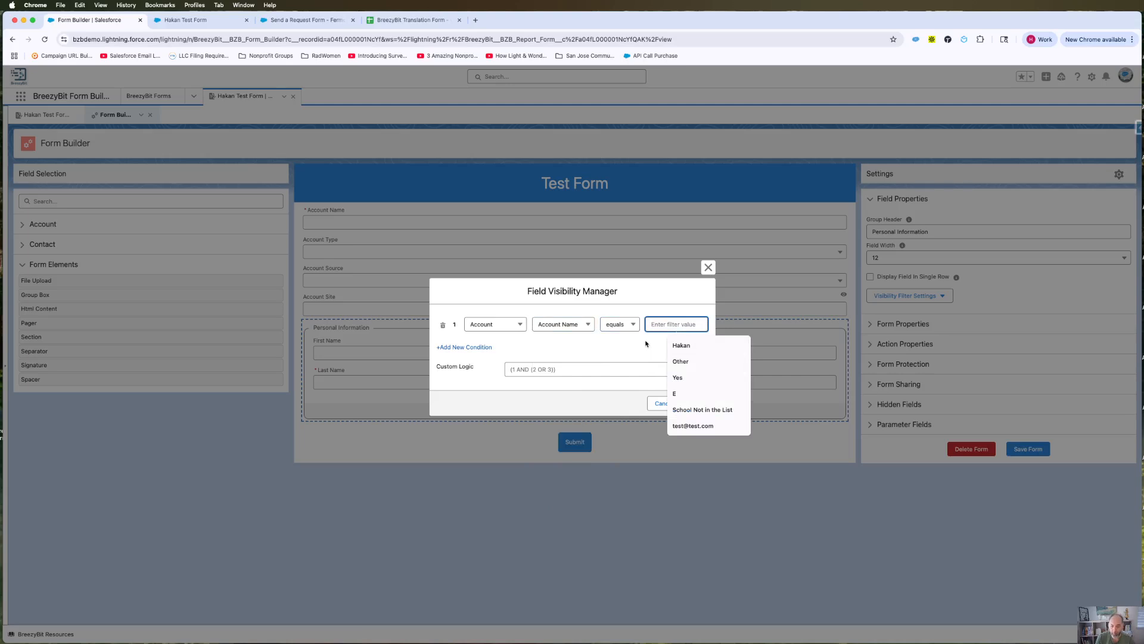
{"action": "type", "text": "test"}
{"action": "left_click", "coordinate": [635, 345]}
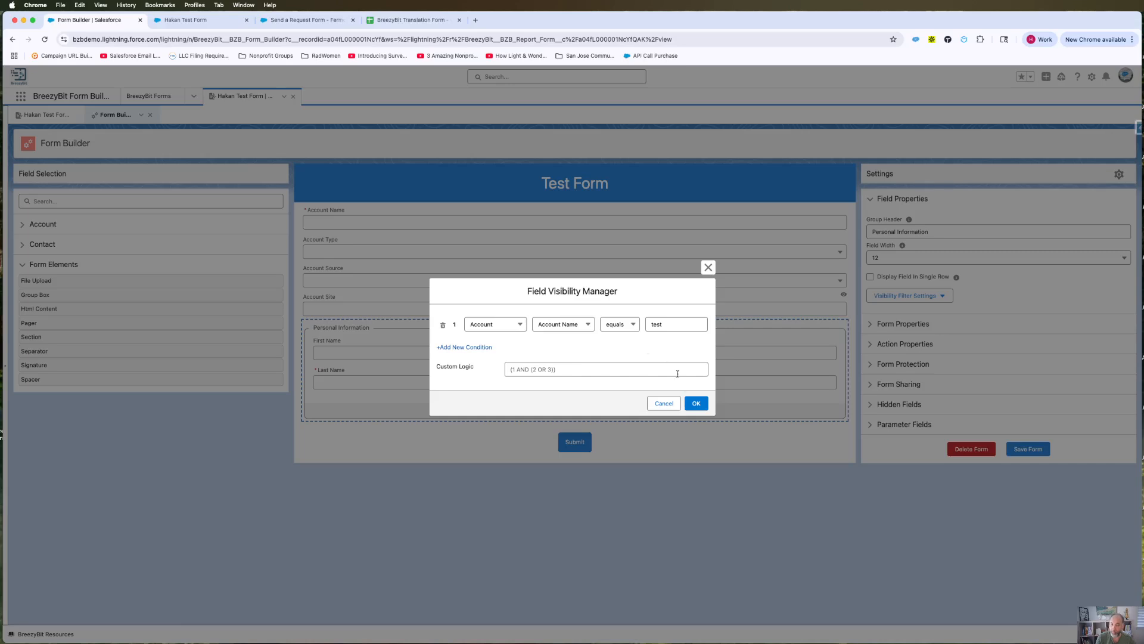
{"action": "left_click", "coordinate": [696, 402]}
Step: Save the form, then switch to the published Test Form and reload it
{"action": "left_click", "coordinate": [1028, 451]}
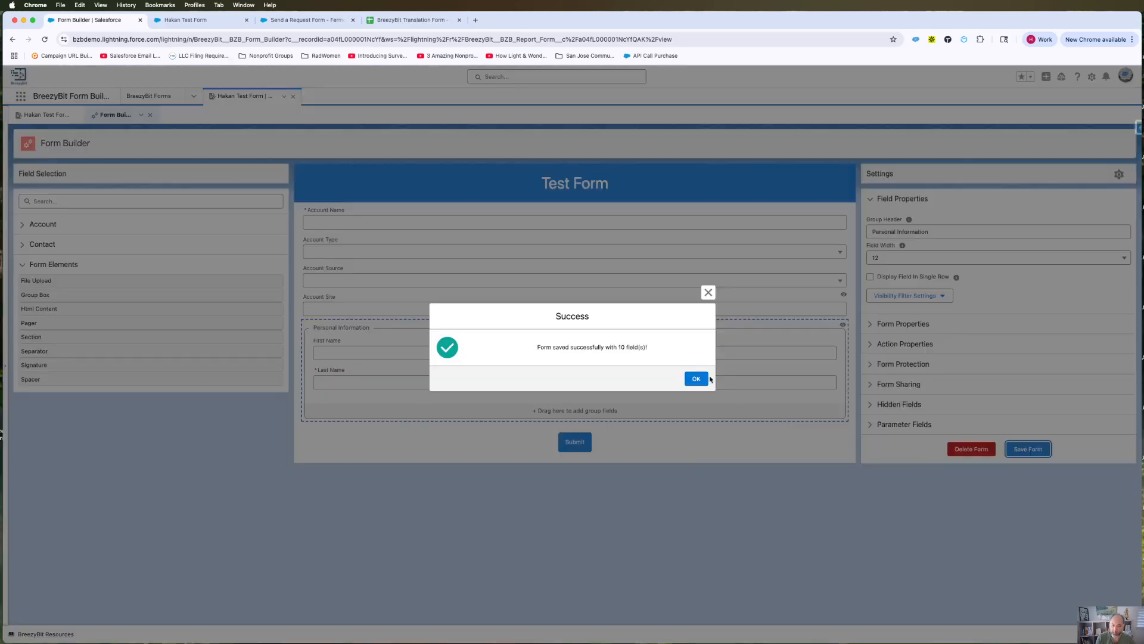
{"action": "left_click", "coordinate": [697, 377]}
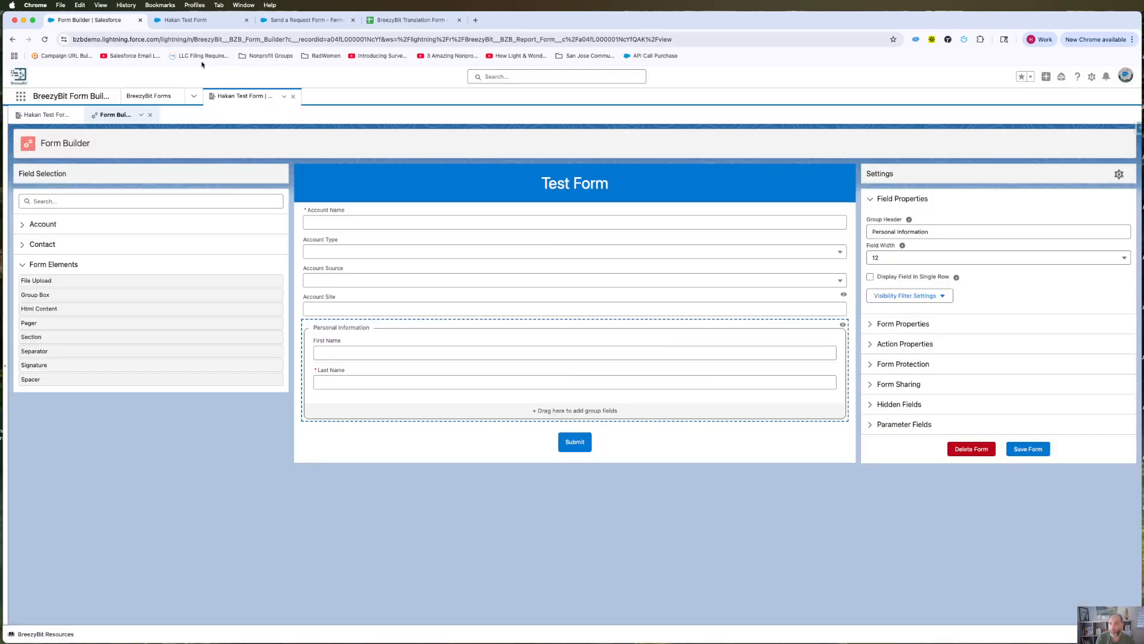
{"action": "left_click", "coordinate": [186, 20]}
{"action": "left_click", "coordinate": [44, 40]}
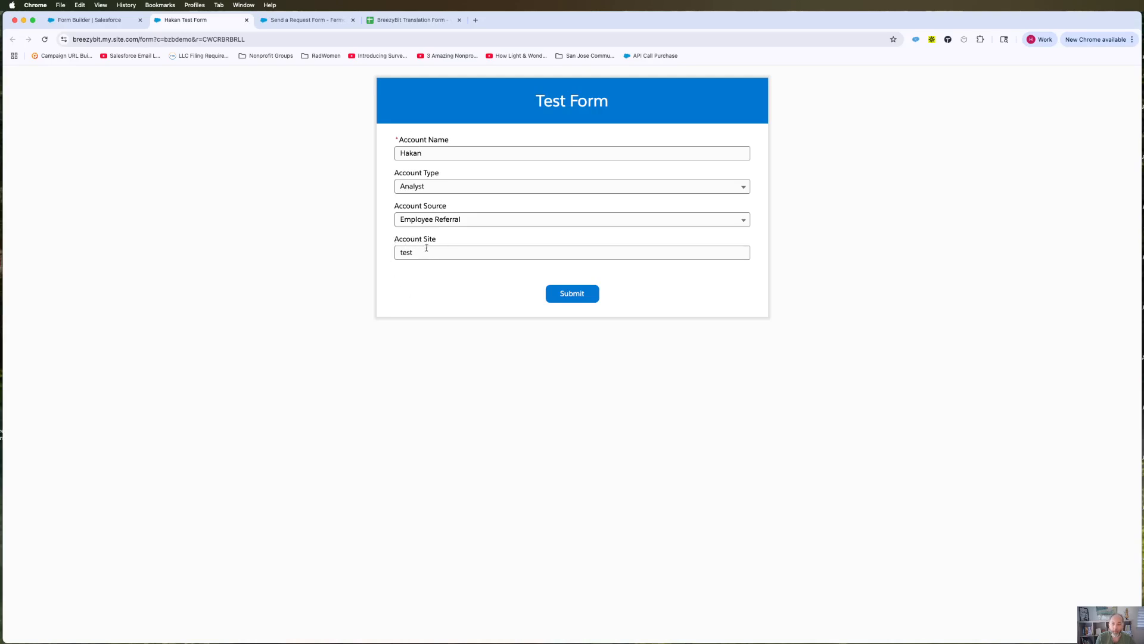
Step: Replace the Account Name with "test" to check the visibility of the Personal Information group
{"action": "left_click", "coordinate": [424, 153]}
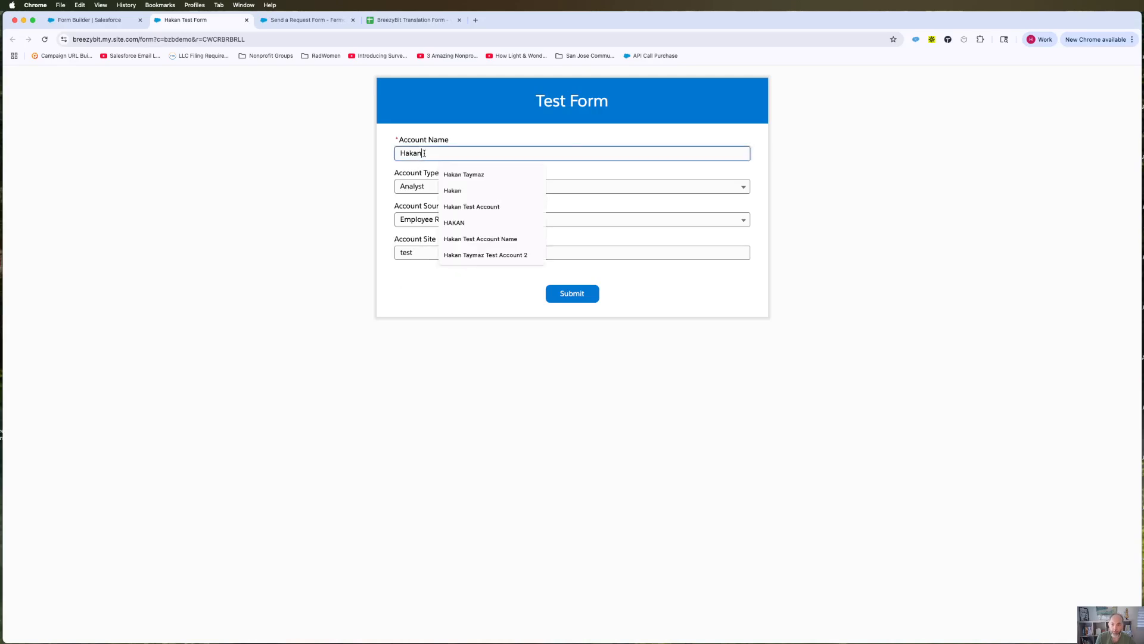
{"action": "key", "text": "BackSpace"}
{"action": "key", "text": "BackSpace"}
{"action": "key", "text": "BackSpace"}
{"action": "key", "text": "BackSpace"}
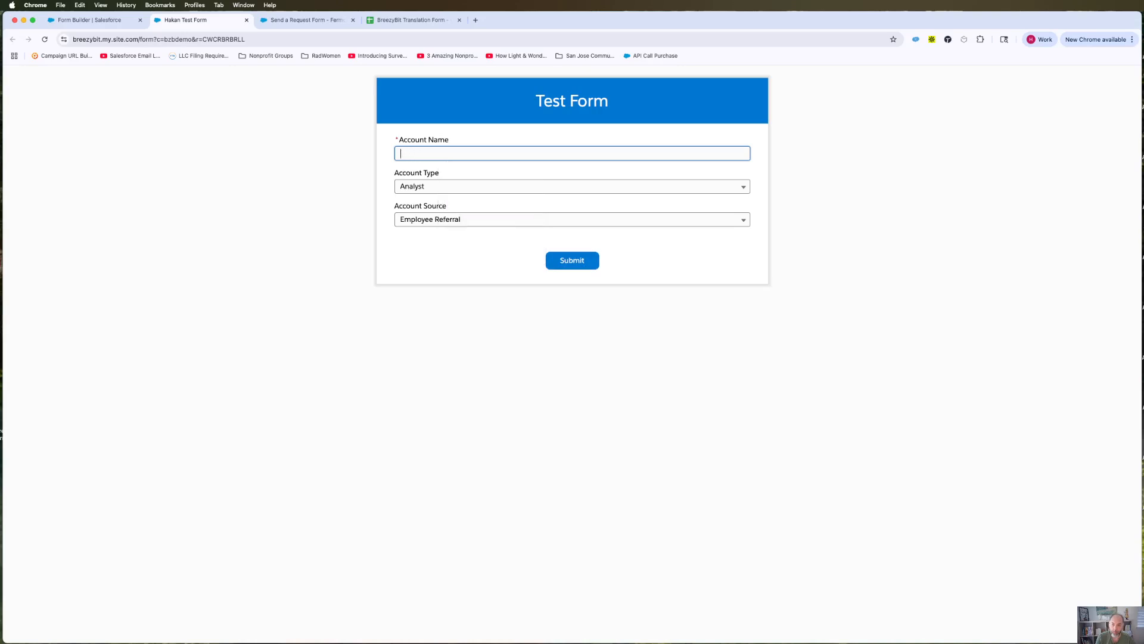
{"action": "type", "text": "test"}
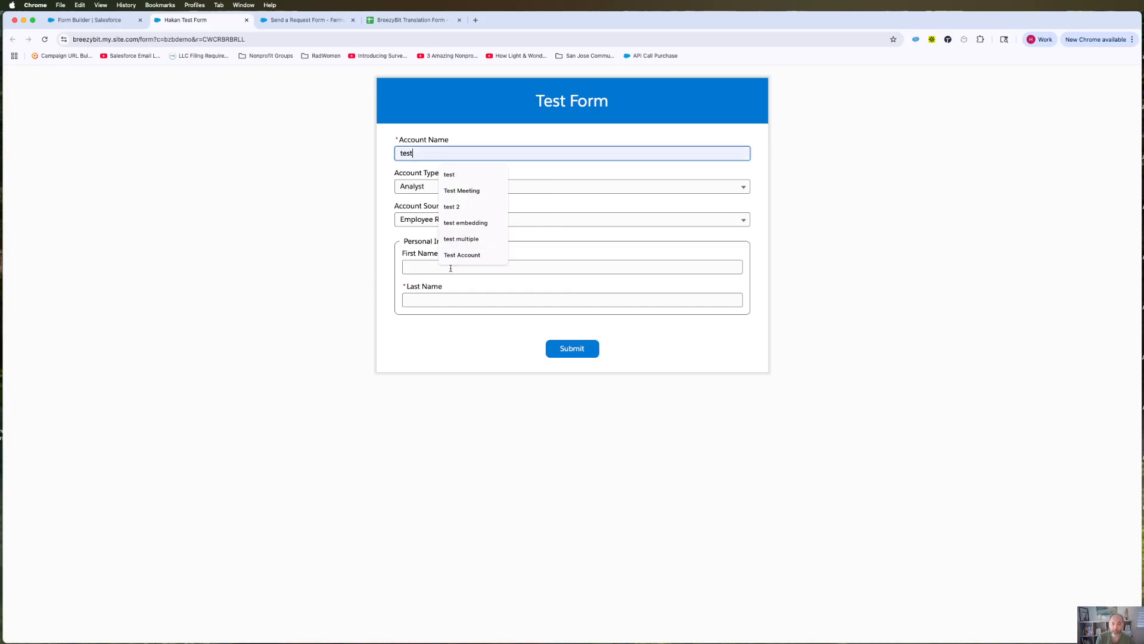
Step: Replace the Account Name with the first name used in the Account Site visibility filter
{"action": "key", "text": "BackSpace"}
{"action": "key", "text": "BackSpace"}
{"action": "key", "text": "BackSpace"}
{"action": "key", "text": "BackSpace"}
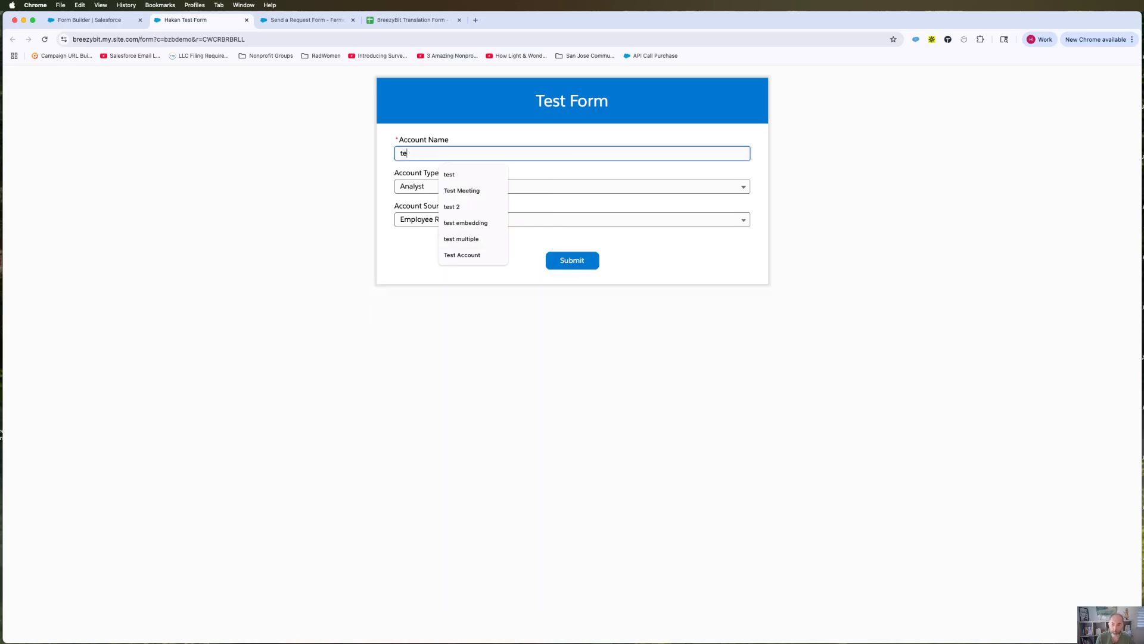
{"action": "type", "text": "Hakan"}
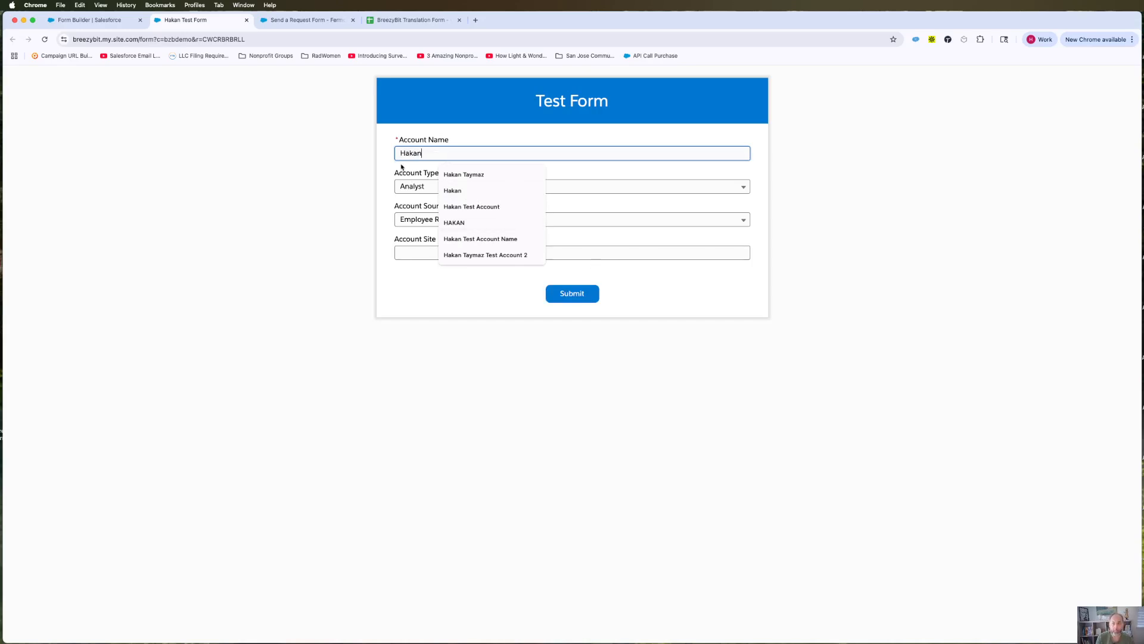
Step: Return to the Form Builder and try to add an advanced visibility filter to the Personal Information group box
{"action": "left_click", "coordinate": [94, 21]}
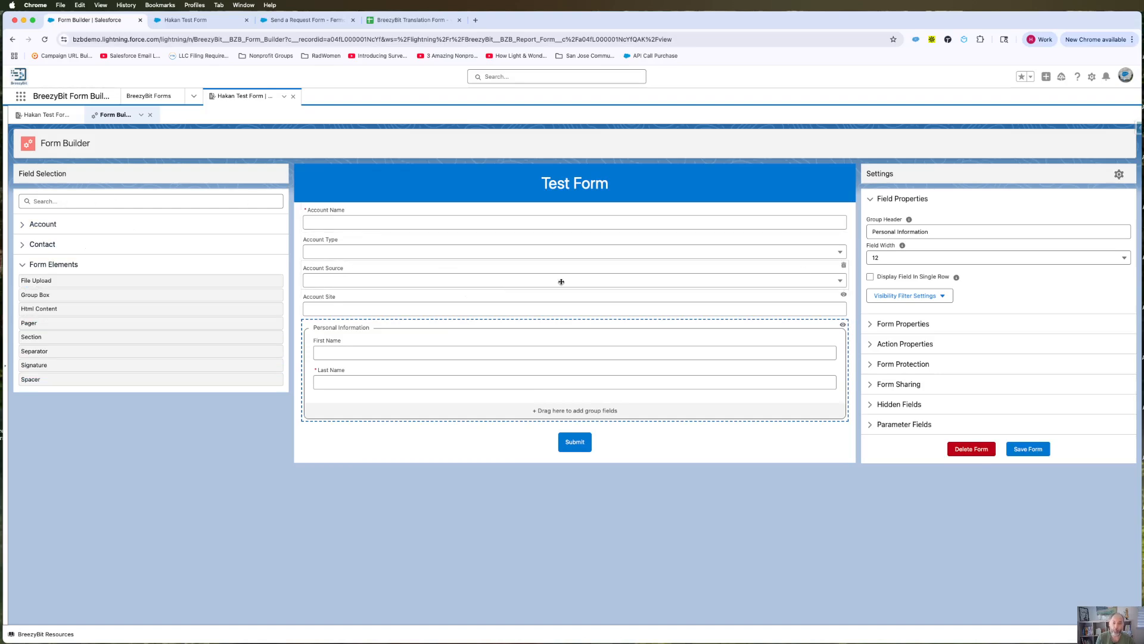
{"action": "left_click", "coordinate": [926, 297]}
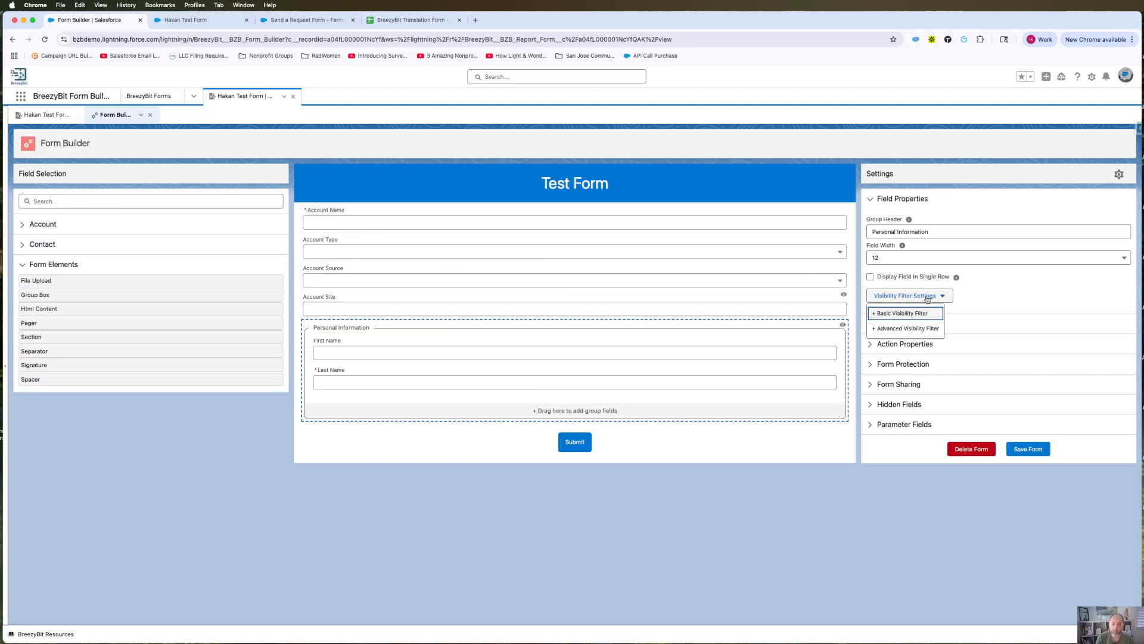
{"action": "left_click", "coordinate": [896, 329]}
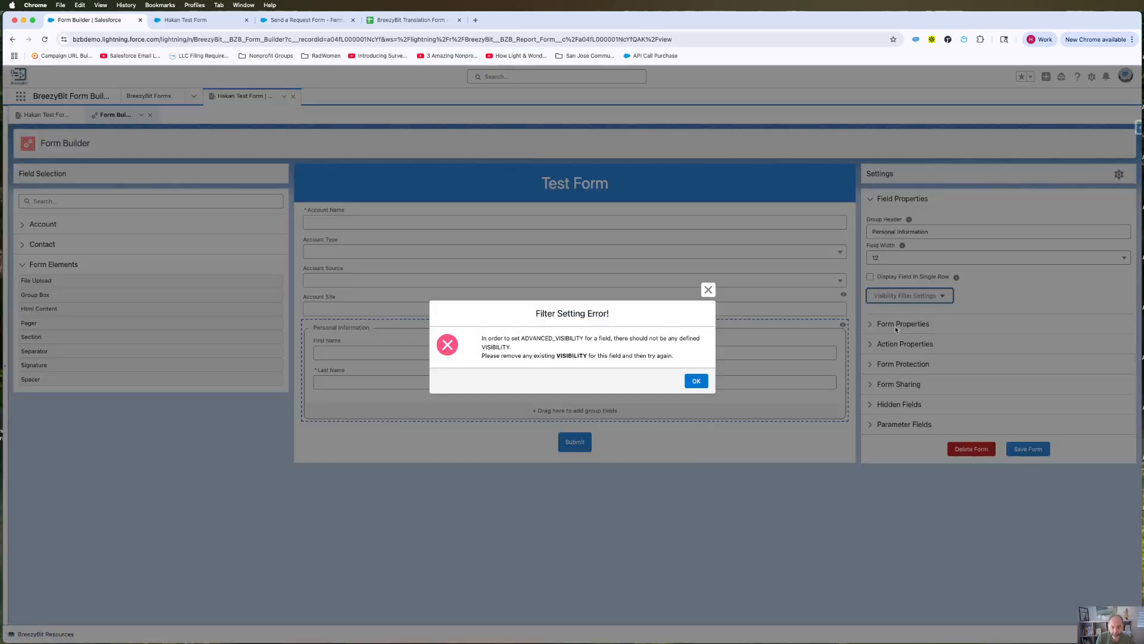
{"action": "left_click", "coordinate": [707, 289]}
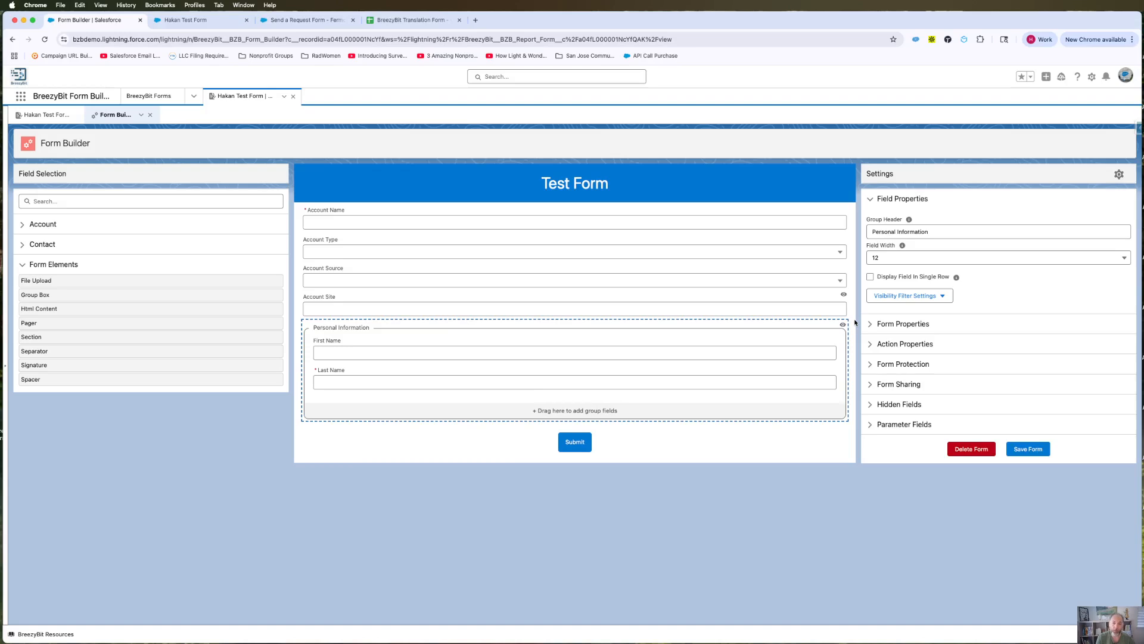
Step: Open the visibility filter options of the Personal Information group box
{"action": "left_click", "coordinate": [893, 295]}
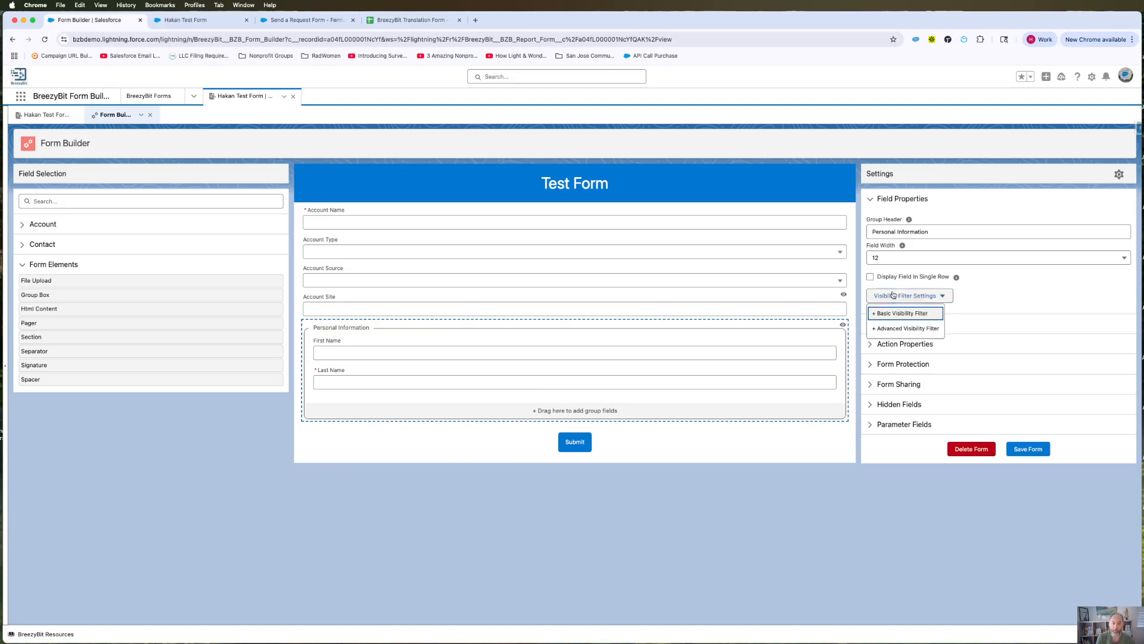